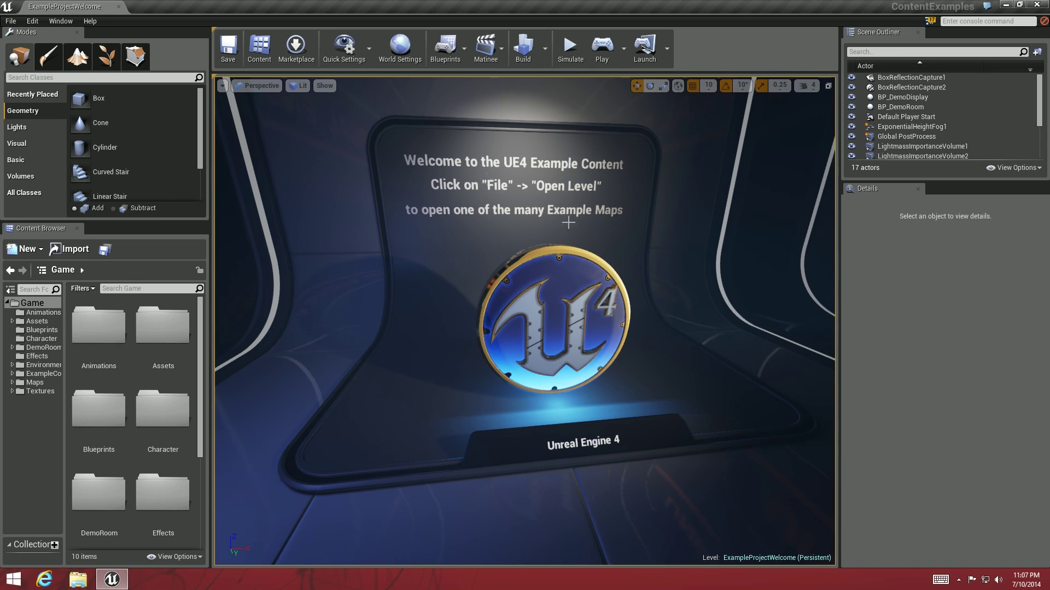
Open the Navmesh.umap level from the project's Maps folder.
click(10, 21)
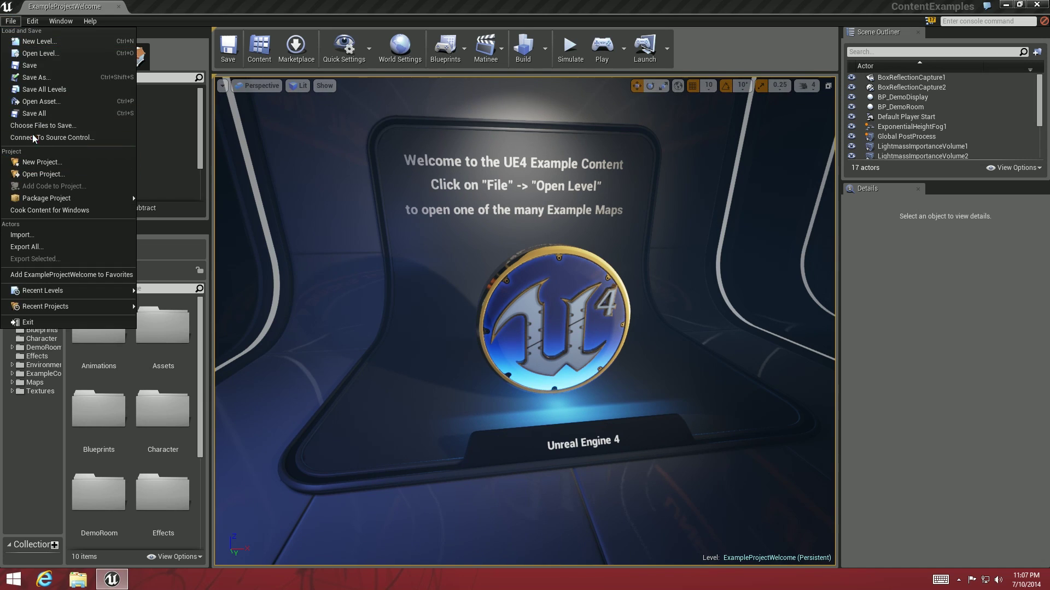
click(53, 58)
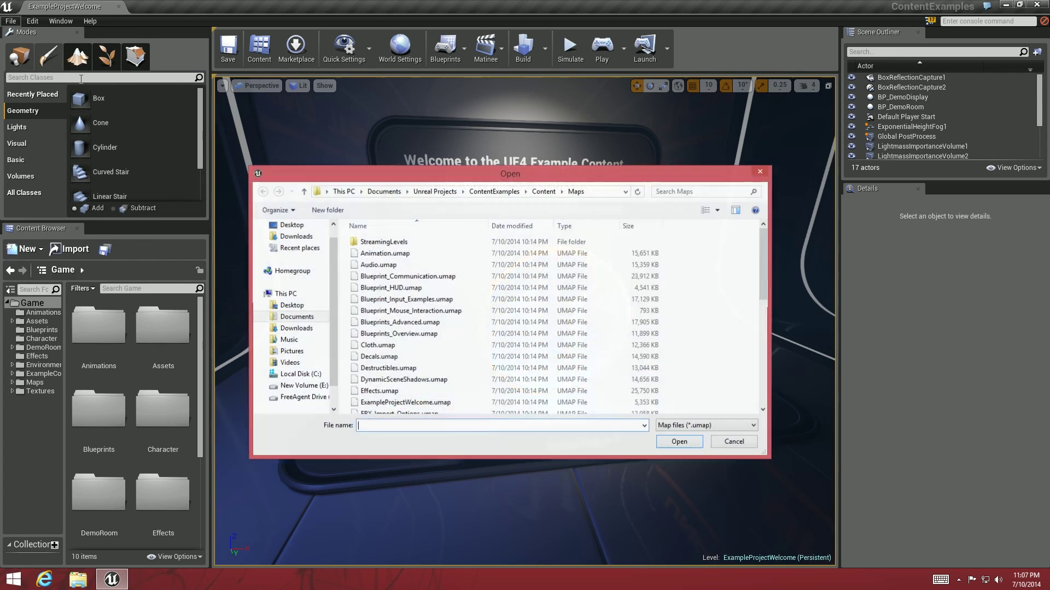
scroll(406, 304, down, 5)
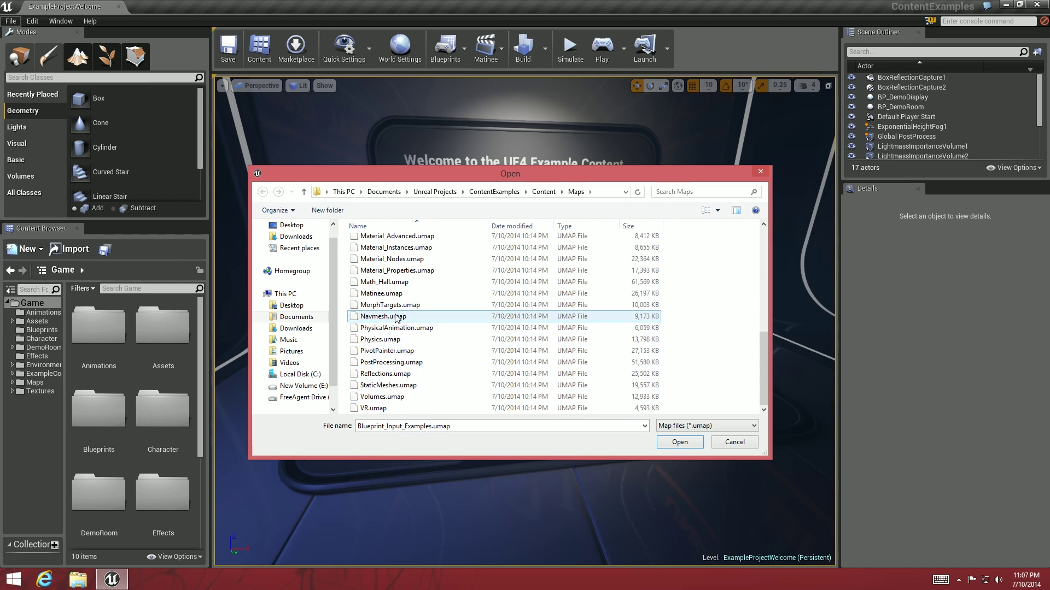
click(672, 444)
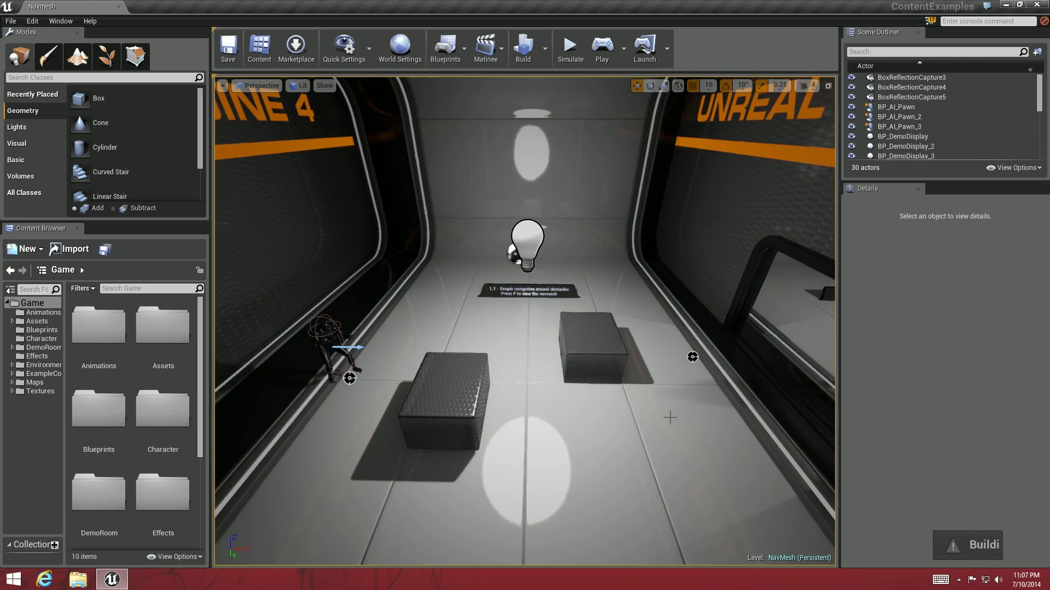
Look through the connected Navmesh rooms to examine the AI pawns, obstacle boxes and target points.
drag(573, 445, 497, 445)
right_drag(566, 427, 454, 424)
right_drag(525, 321, 525, 321)
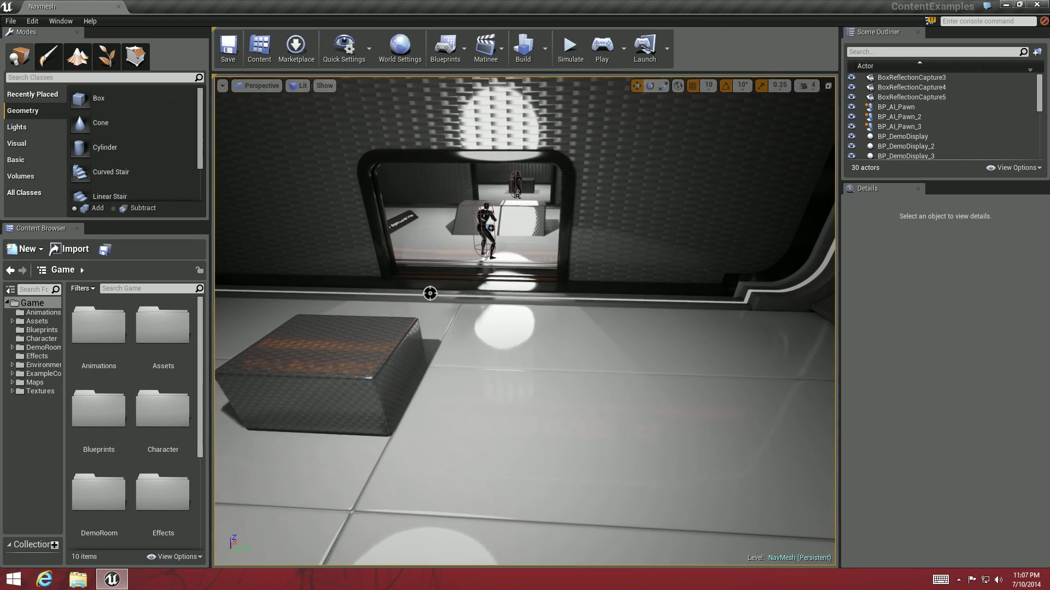
scroll(474, 423, up, 10)
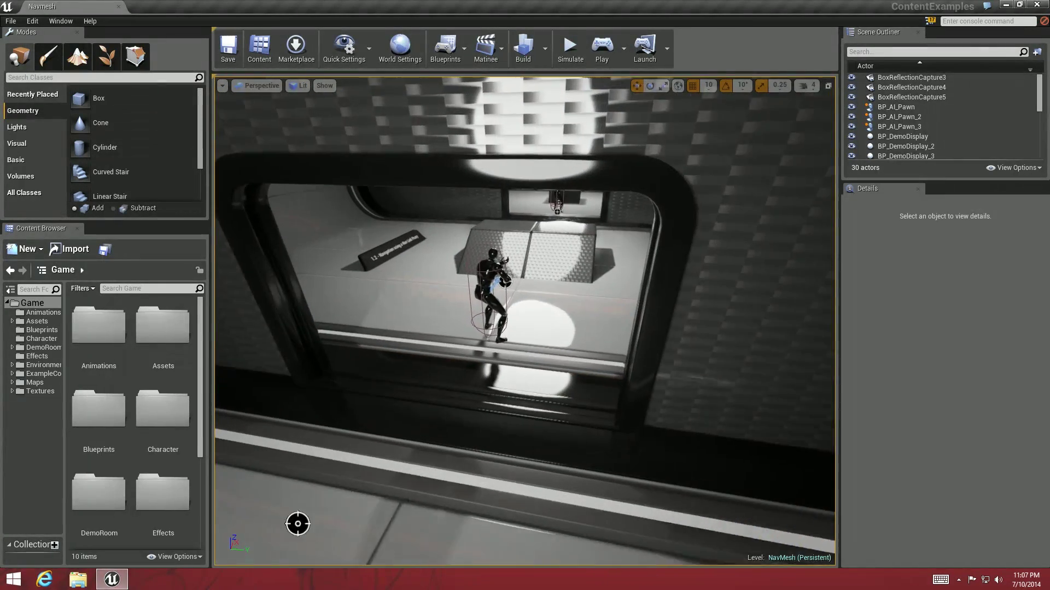
scroll(340, 469, up, 8)
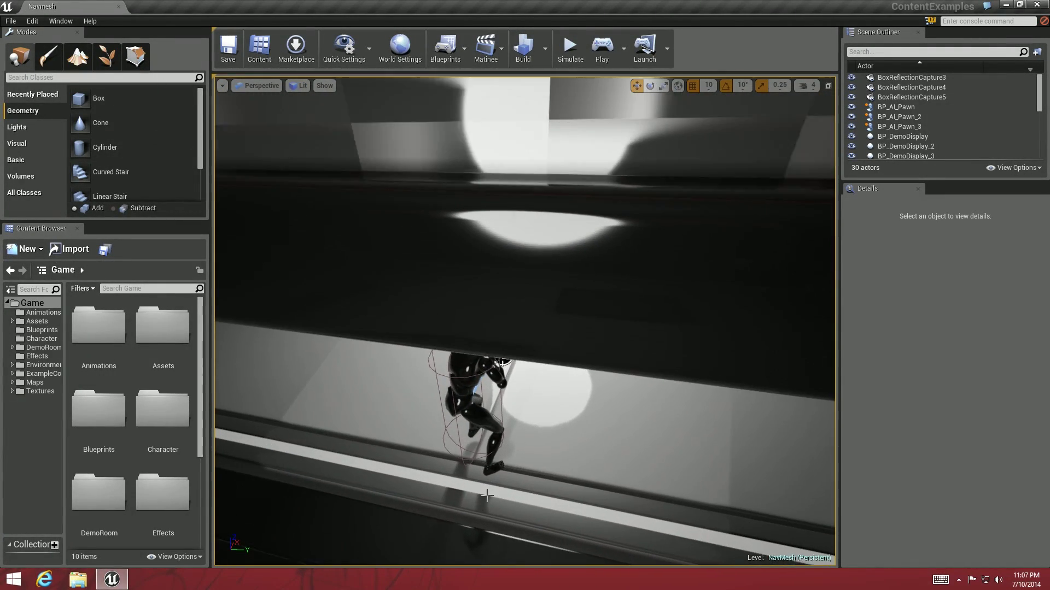
scroll(509, 546, down, 10)
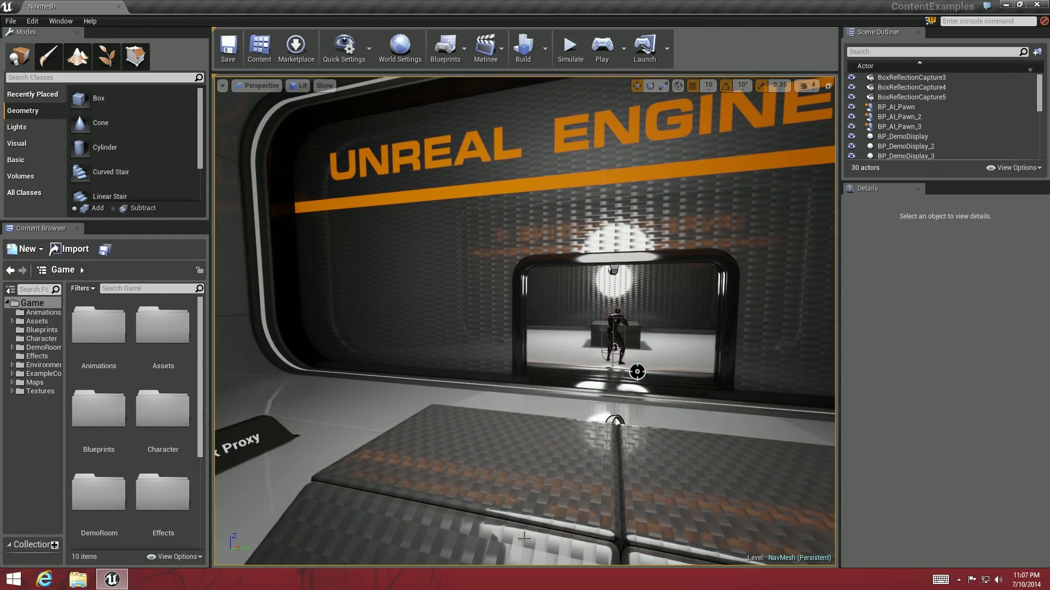
right_drag(541, 537, 563, 535)
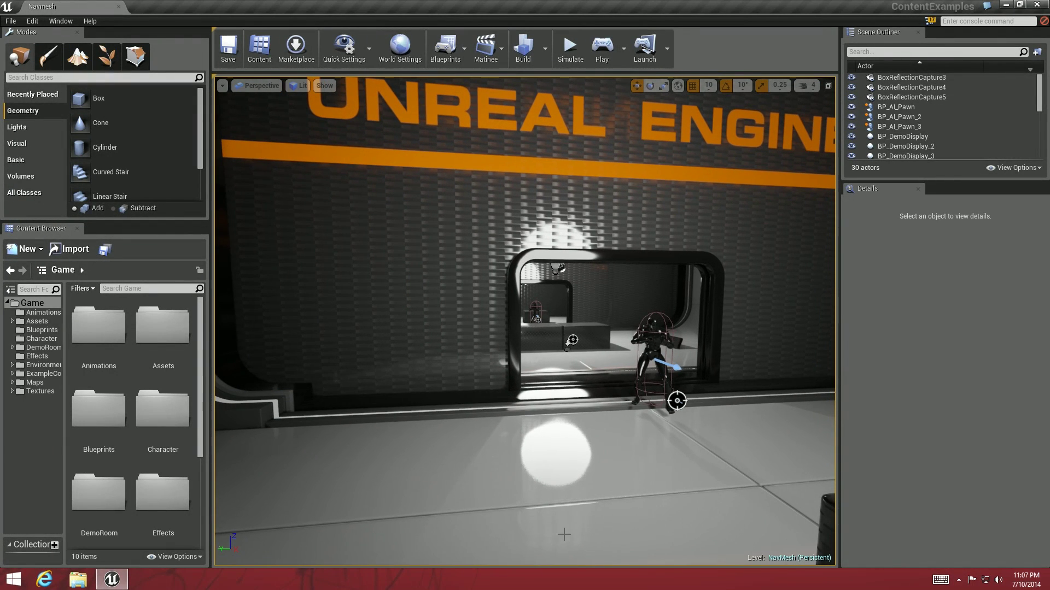
Play the level and examine how the AI pawn navigates around the two boxes in the 1.1 simple navigation room.
click(595, 49)
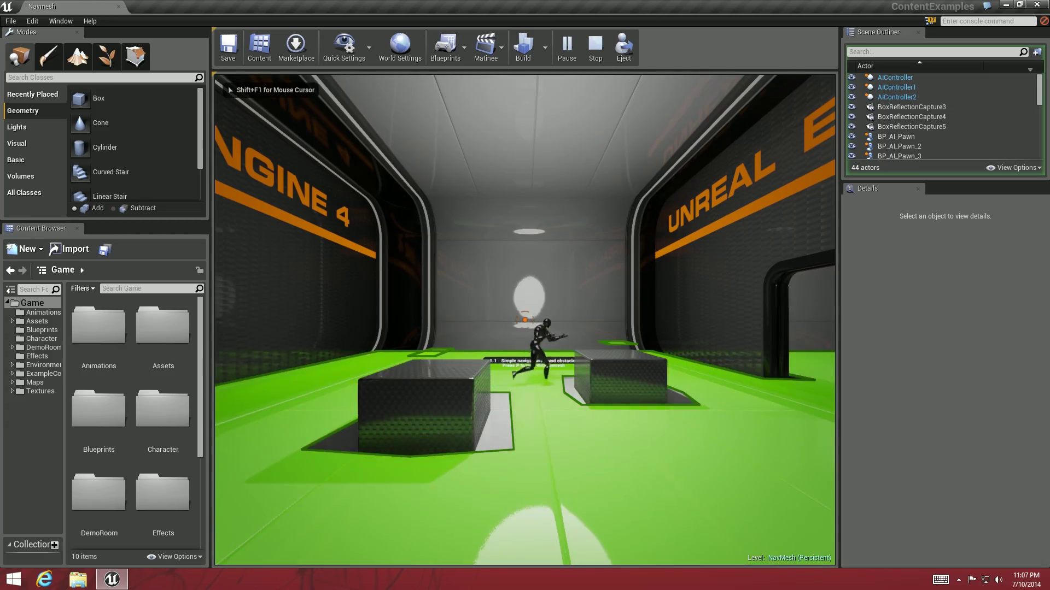
key(a)
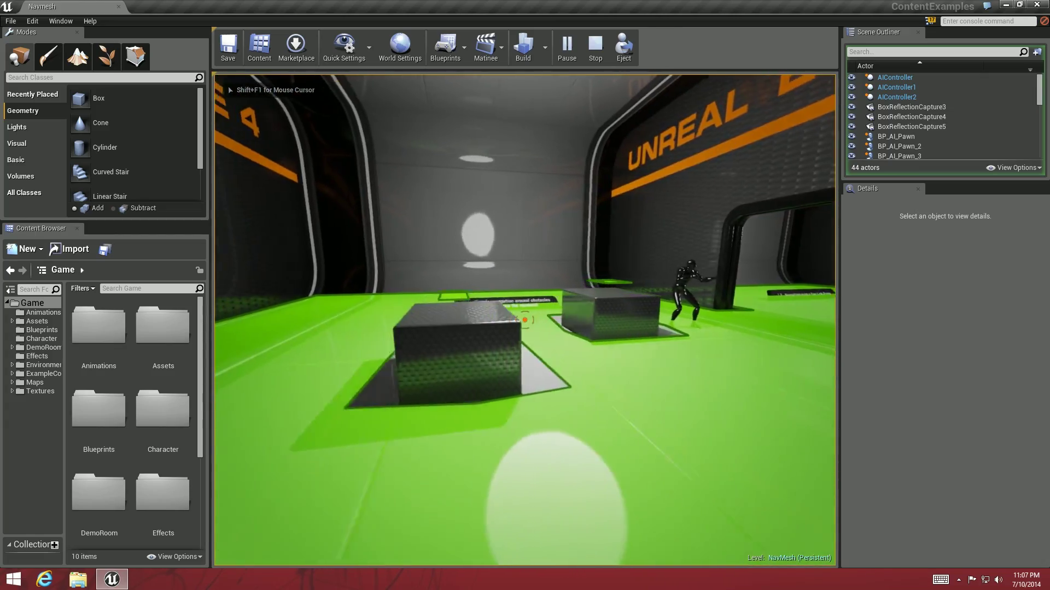
key(w)
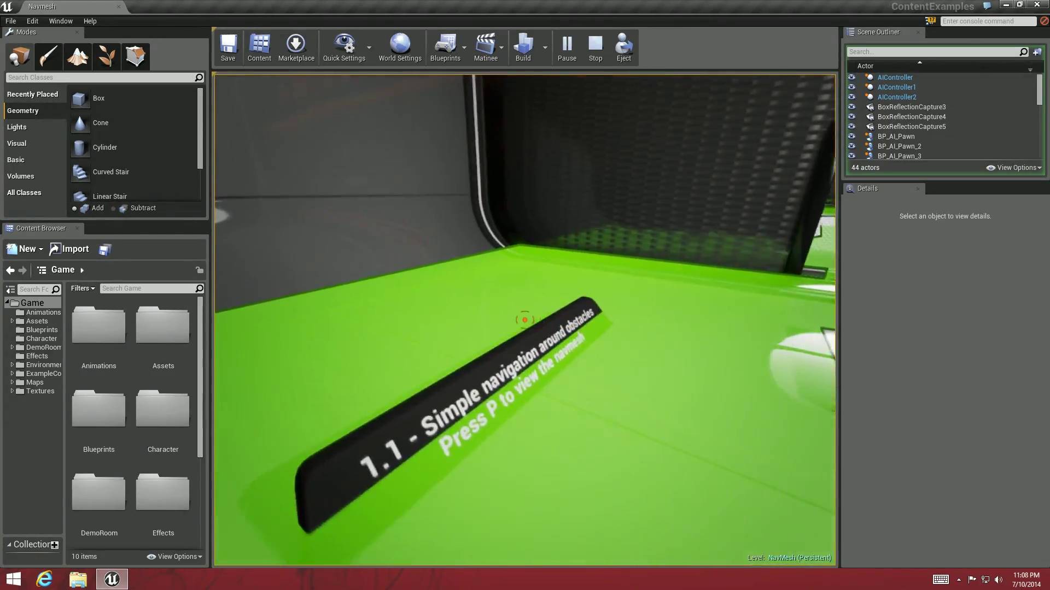
key(w)
key(w)
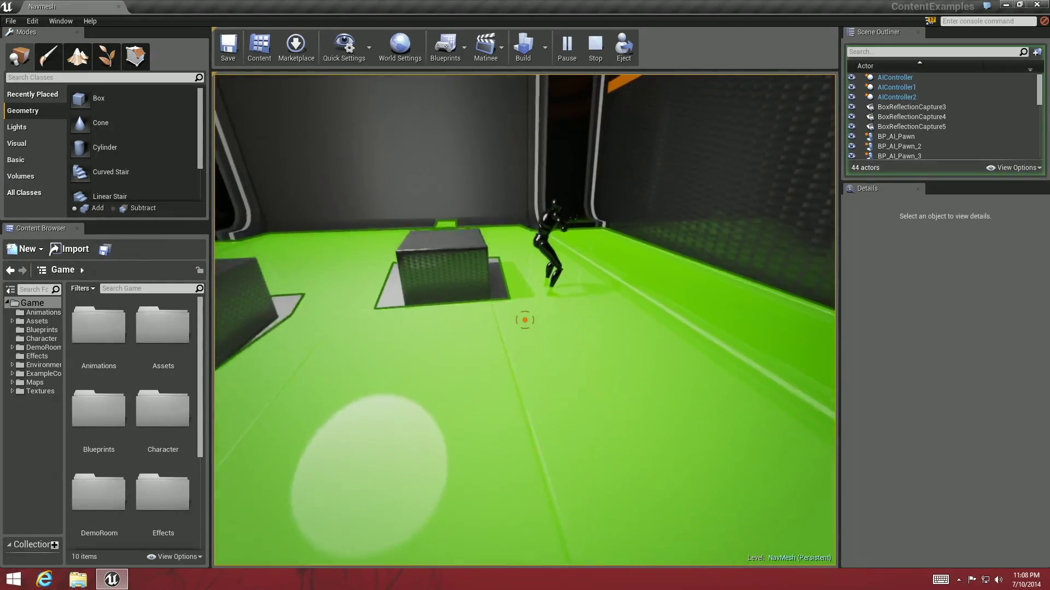
key(w)
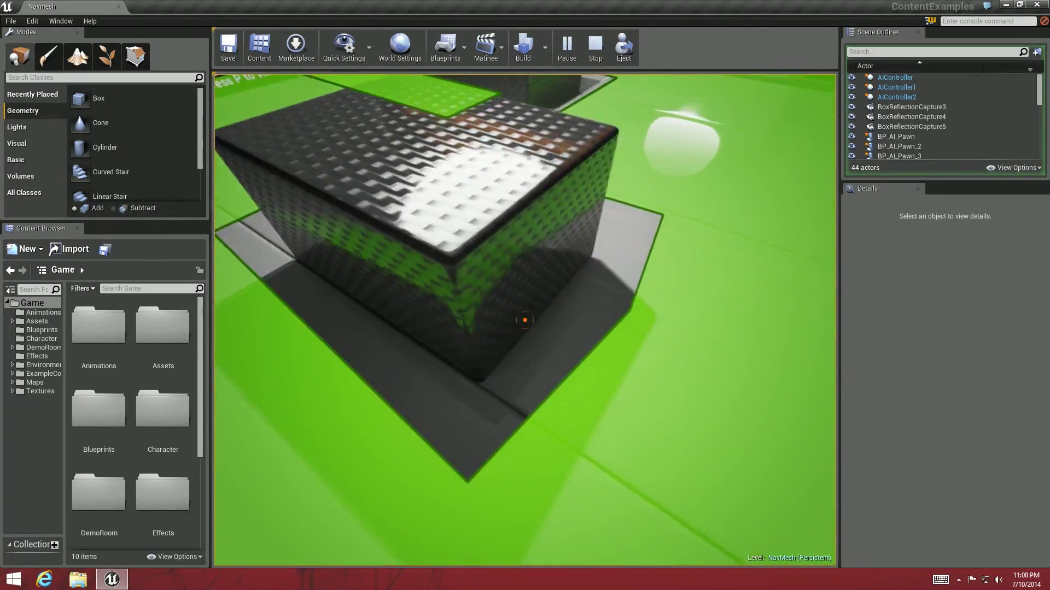
key(w)
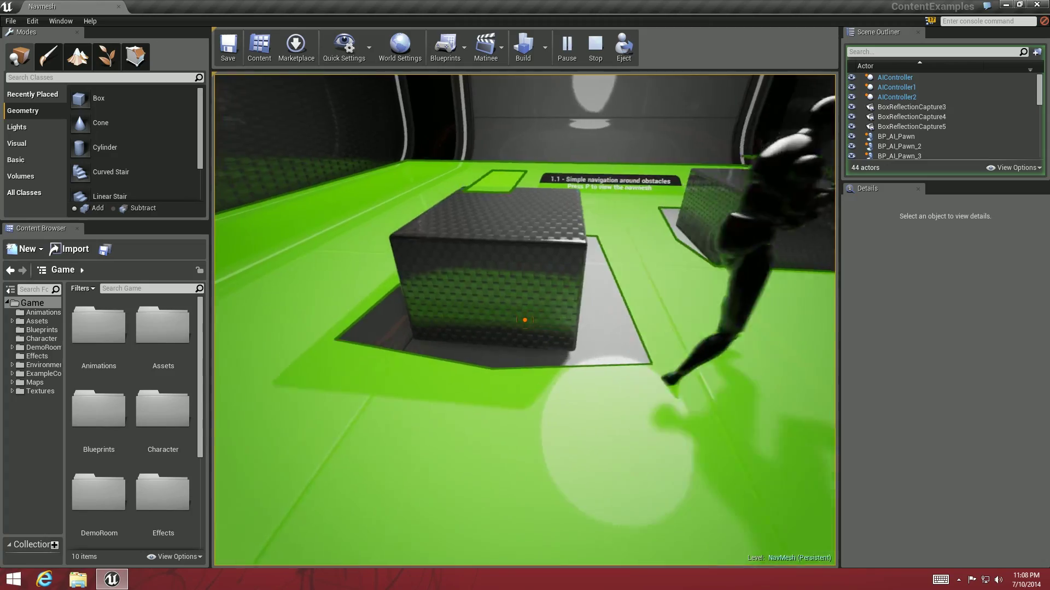
key(a)
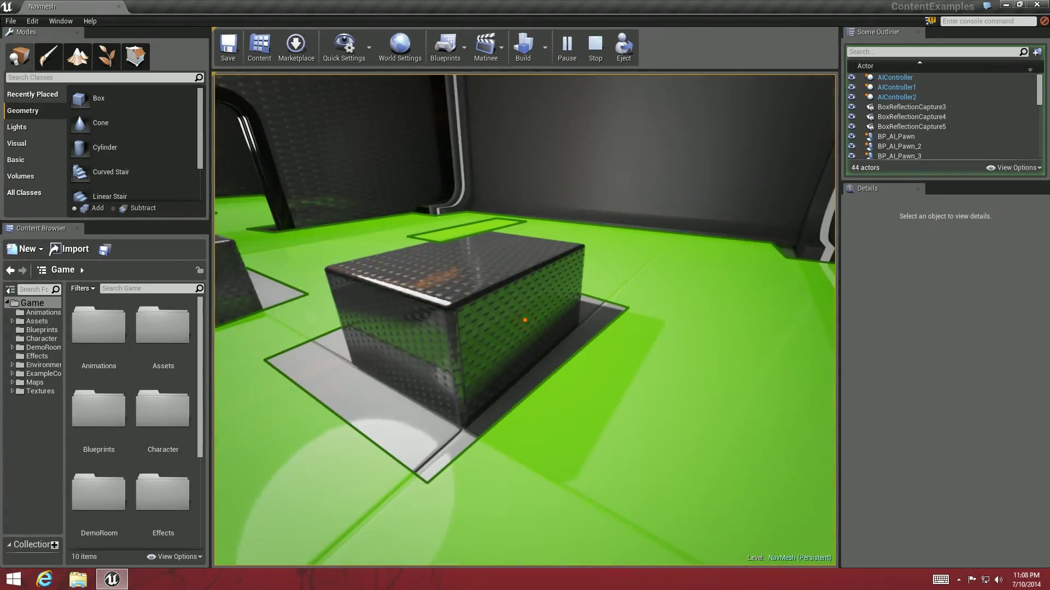
key(a)
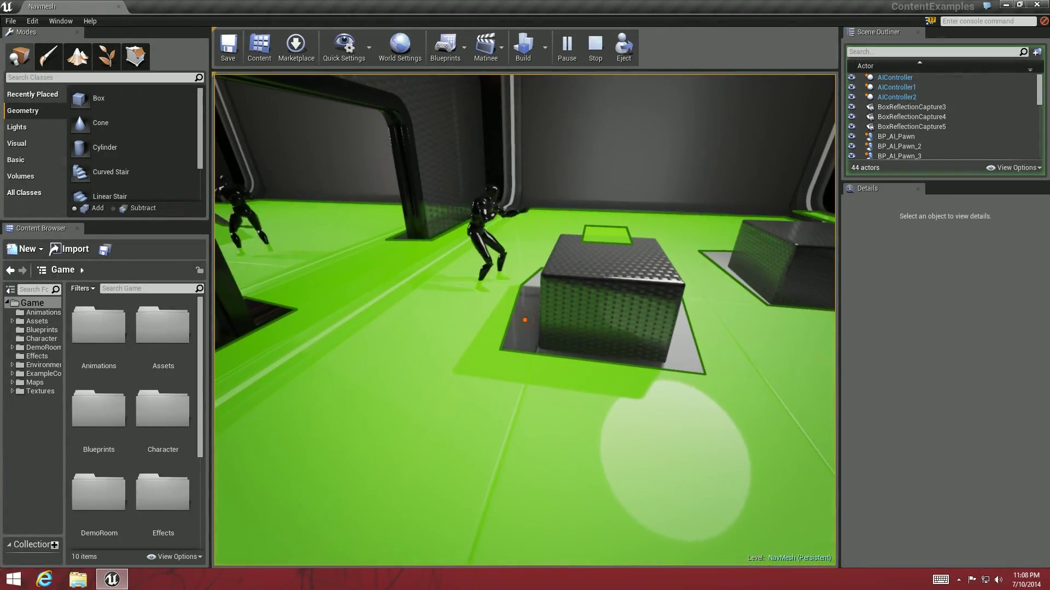
key(w)
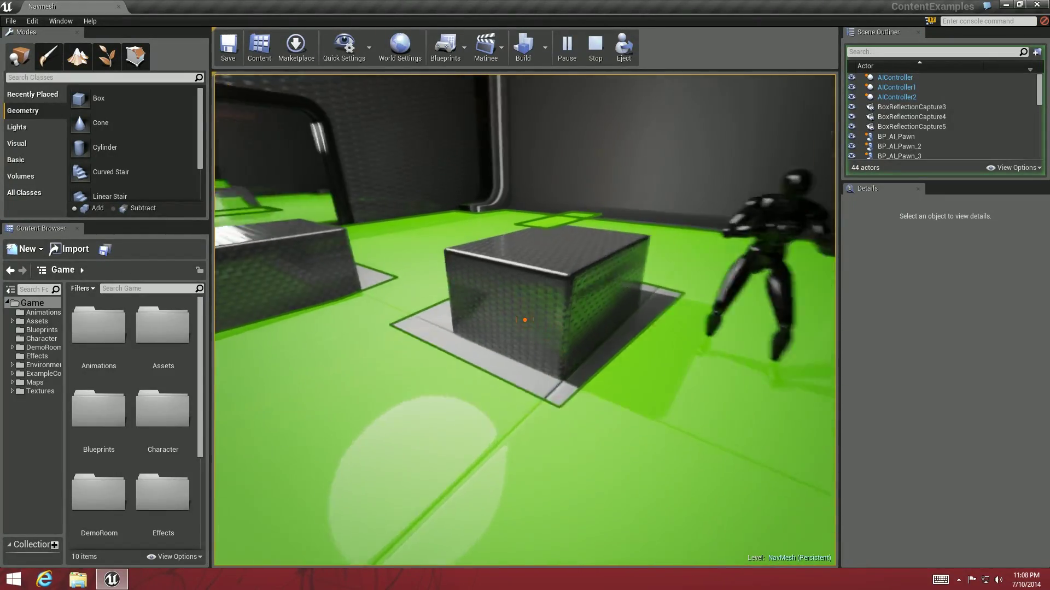
Inspect the navigation link arcing over the long obstacle and the AI pawn's route in the 1.2 room.
key(w)
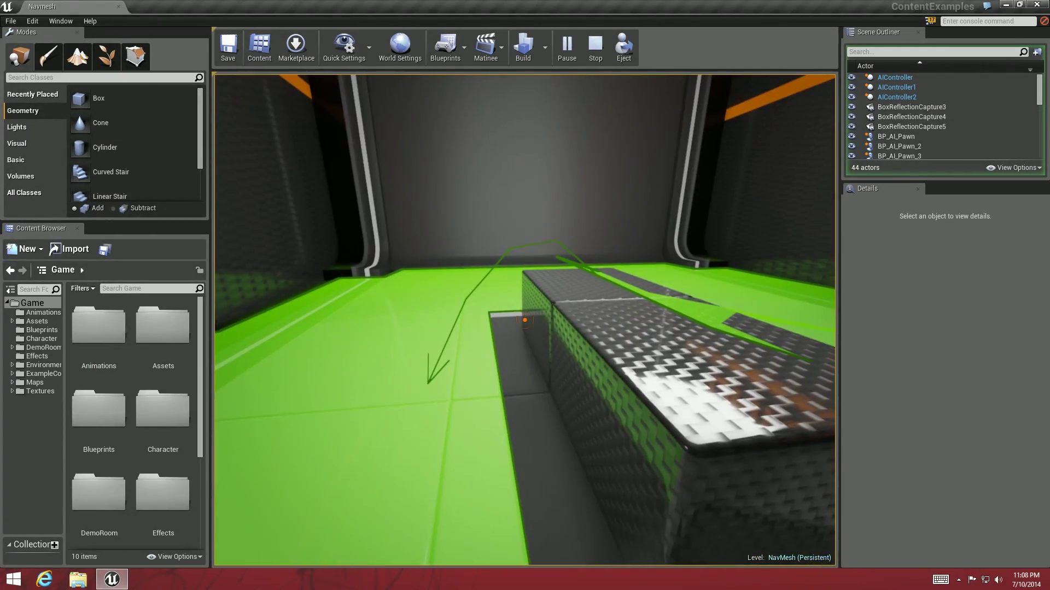
key(s)
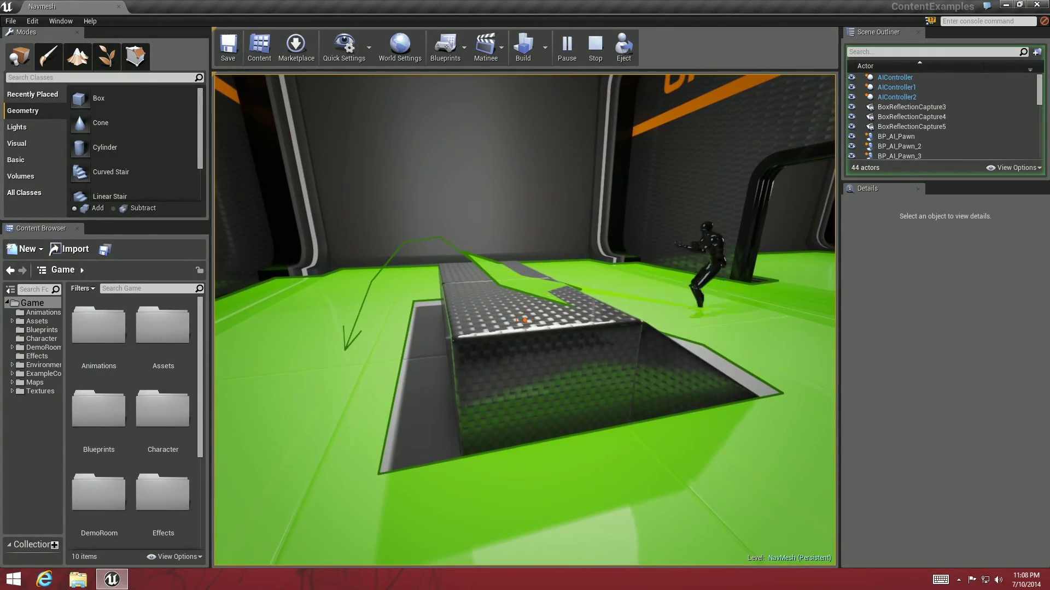
key(w)
key(s)
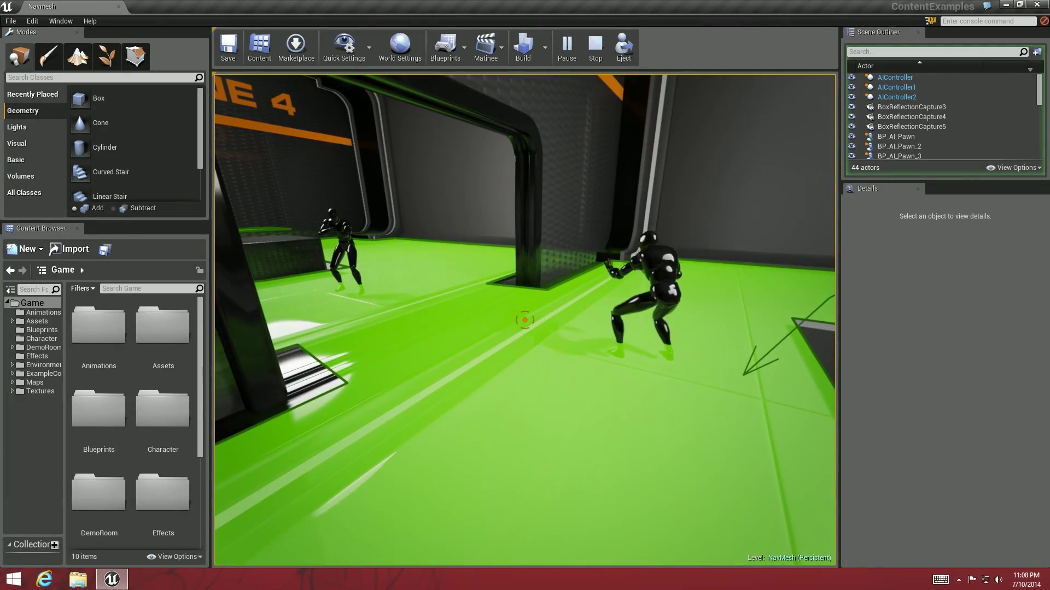
Examine the AI pawn's path around the box in the 1.3 navmesh rebuild room, and end the play session.
key(w)
key(w)
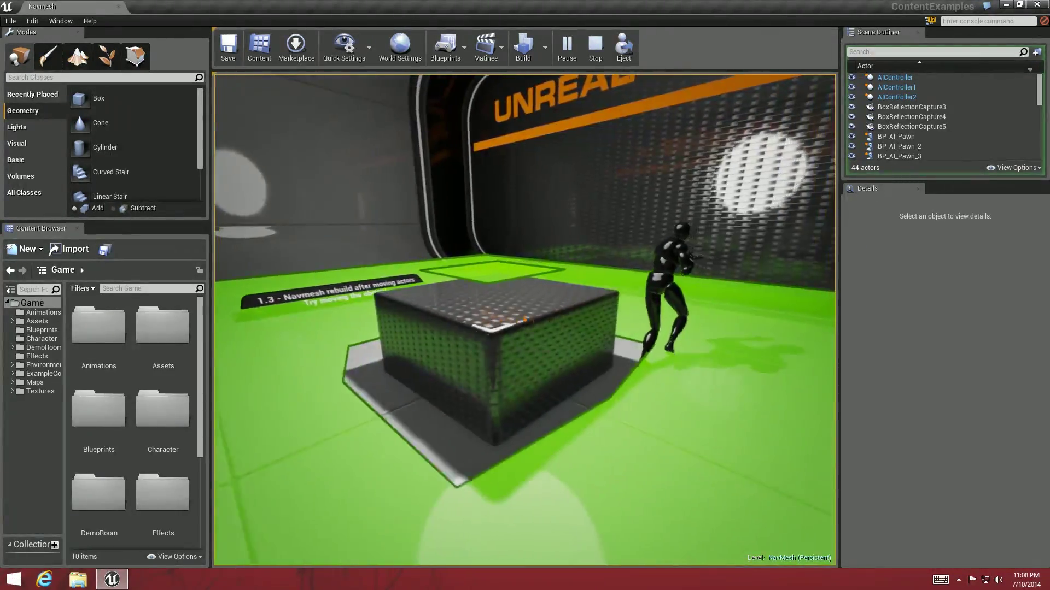
key(d)
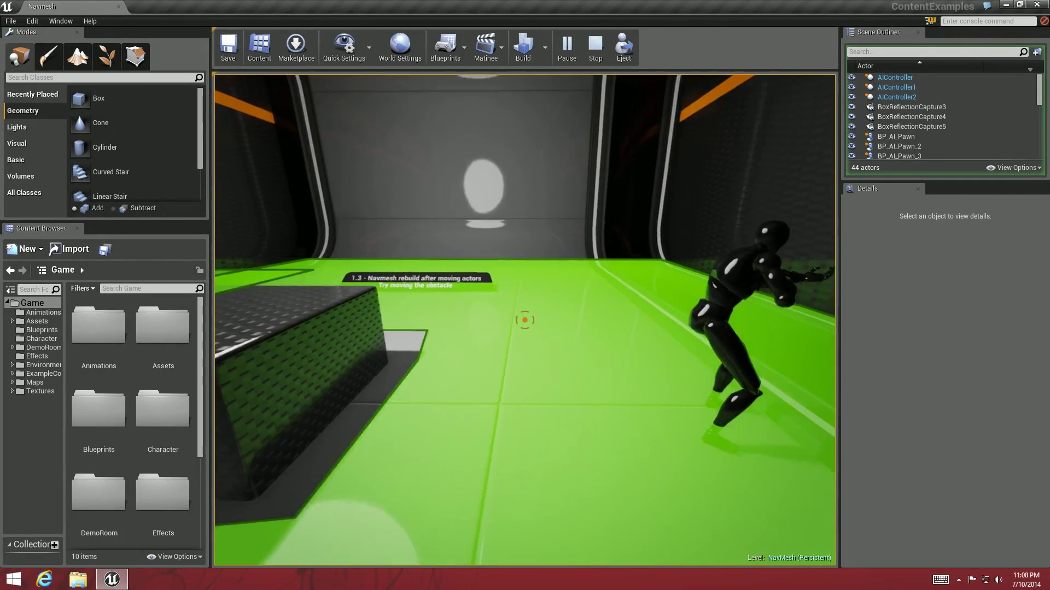
key(d)
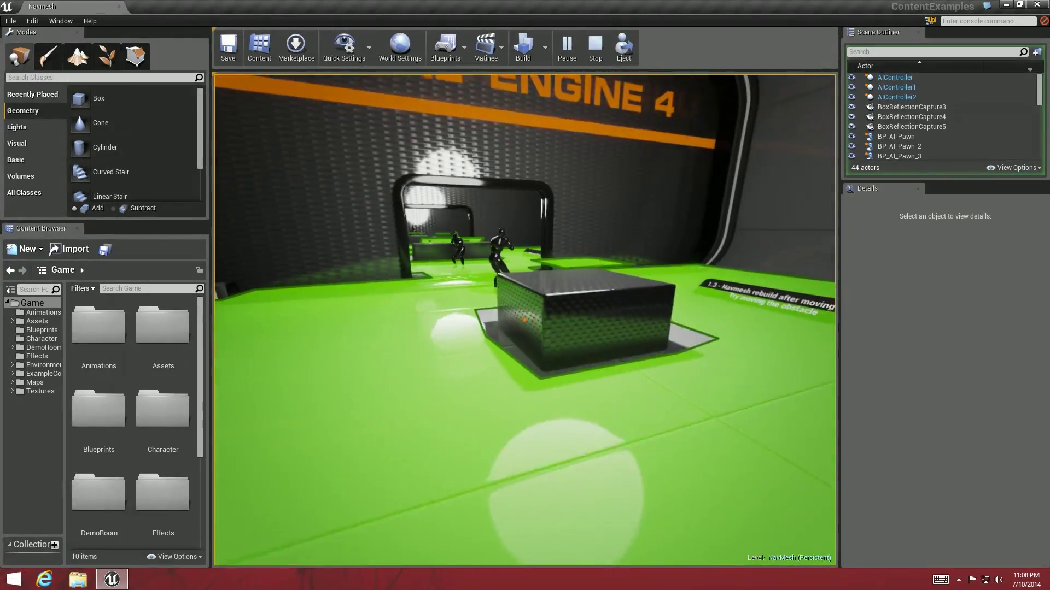
key(w)
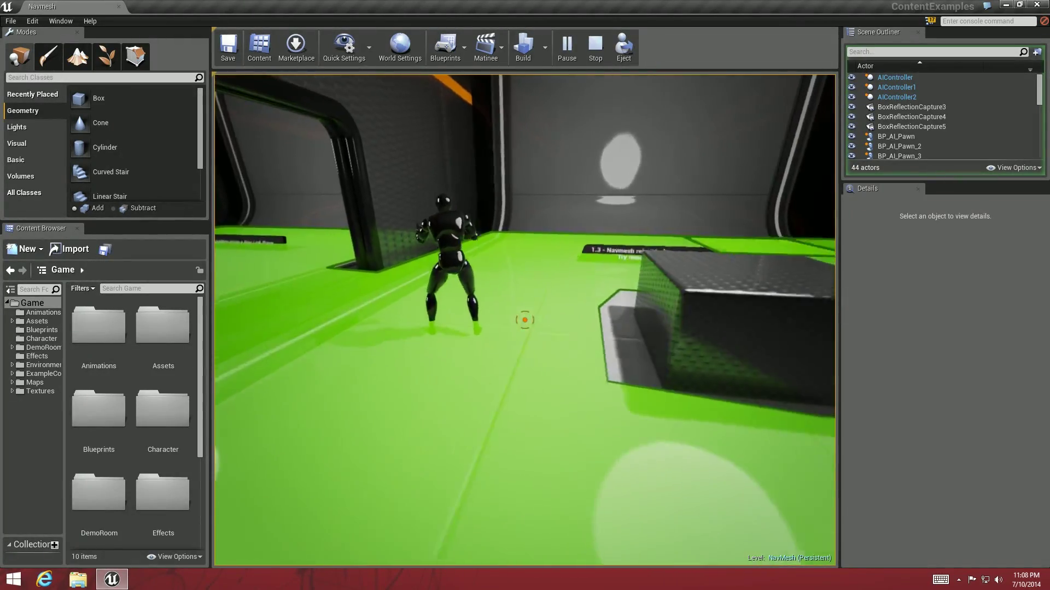
key(w)
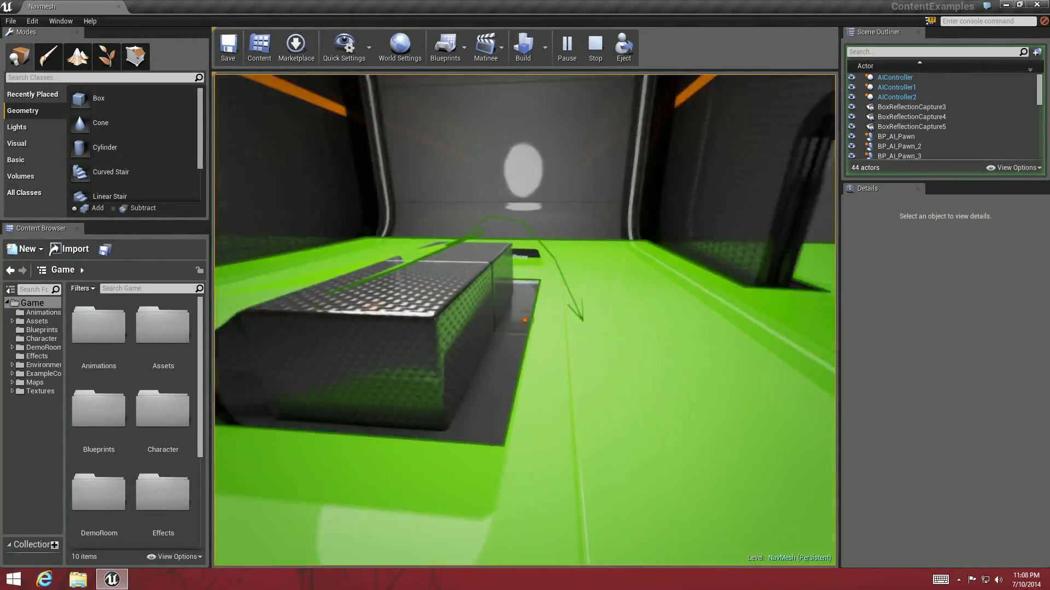
key(Right)
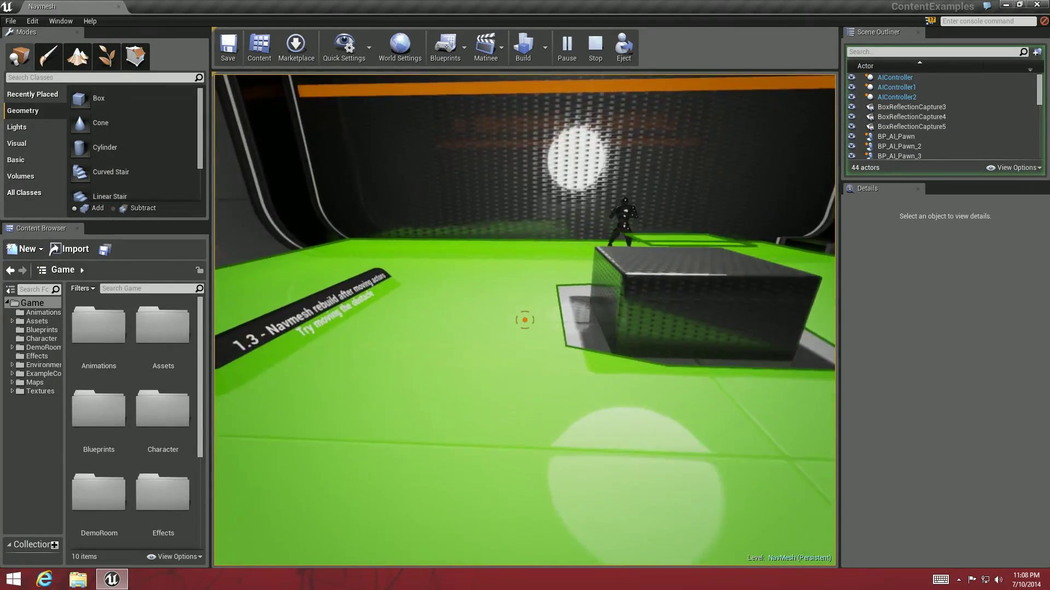
key(Right)
key(Escape)
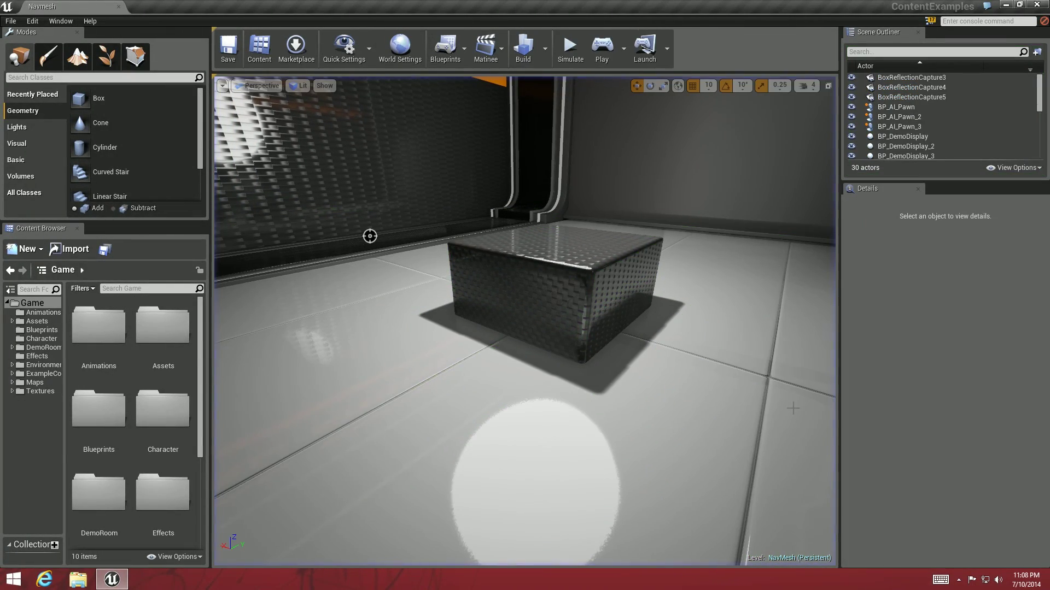
Move the obstacle cube in the 1.3 room toward the back corner, to about X 3590, Y -640.
click(601, 299)
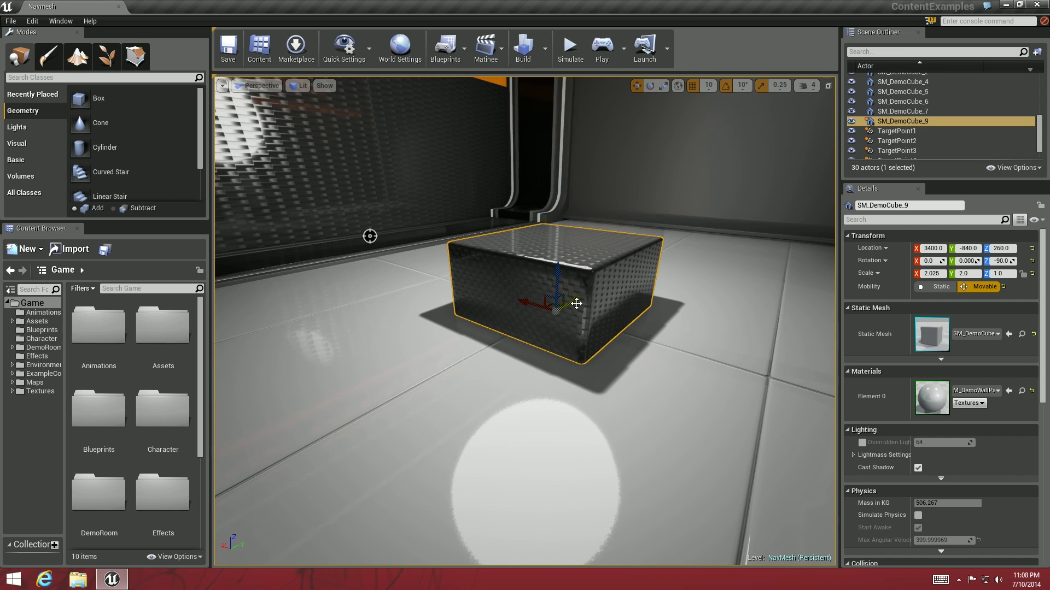
drag(576, 303, 575, 349)
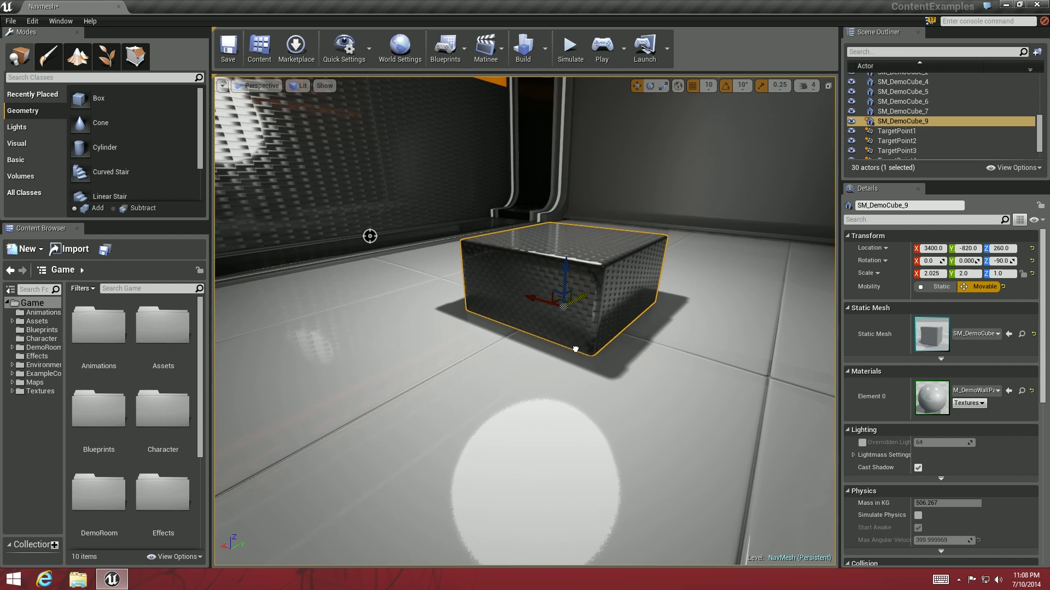
drag(533, 298, 458, 300)
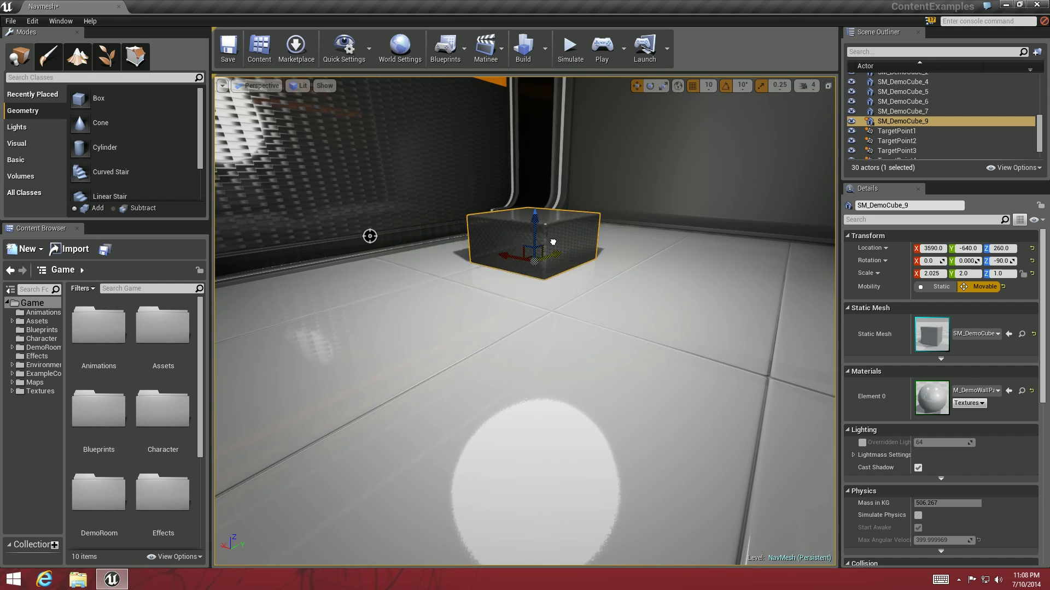
Play the level again and check the navmesh and AI pawn's path around the relocated cube in the 1.3 room.
click(604, 49)
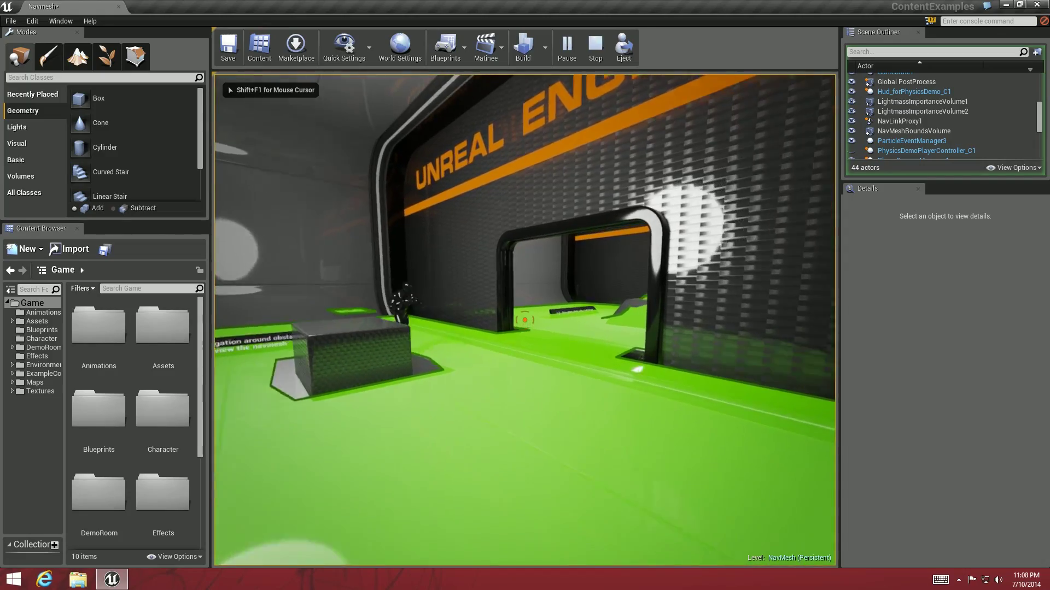
key(w)
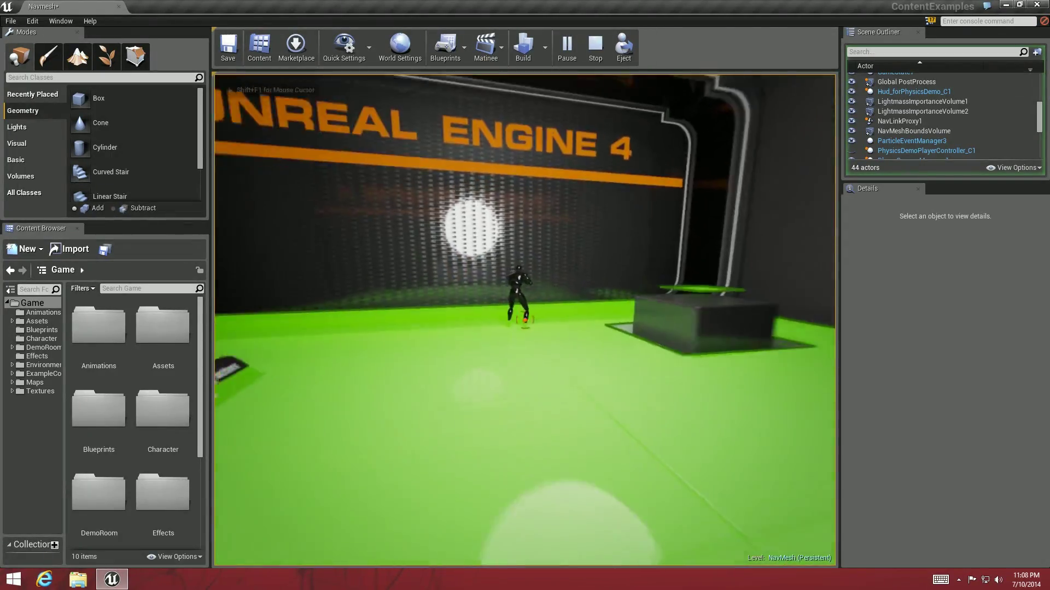
key(s)
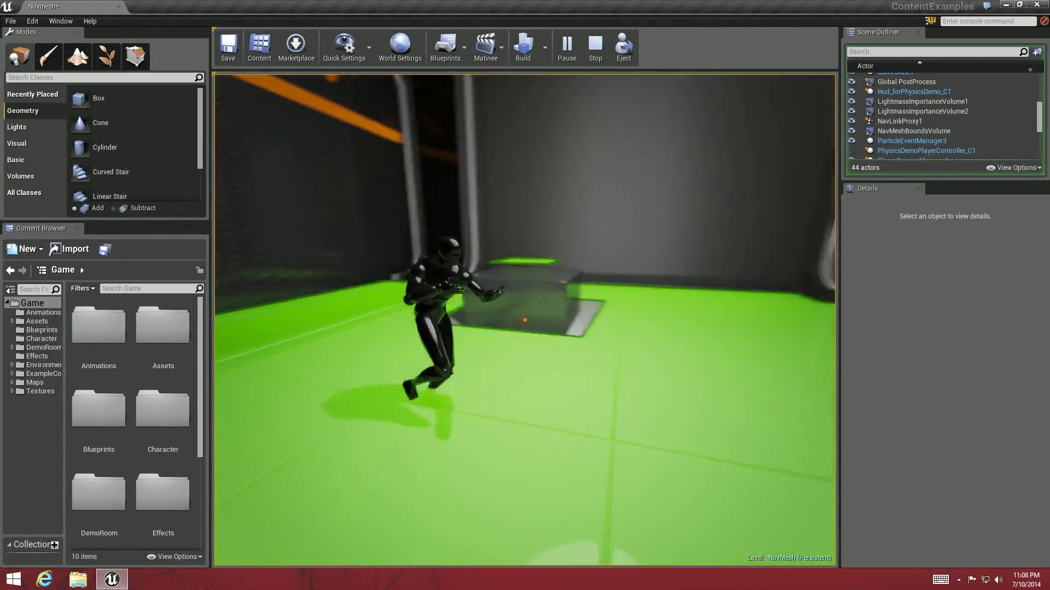
key(w)
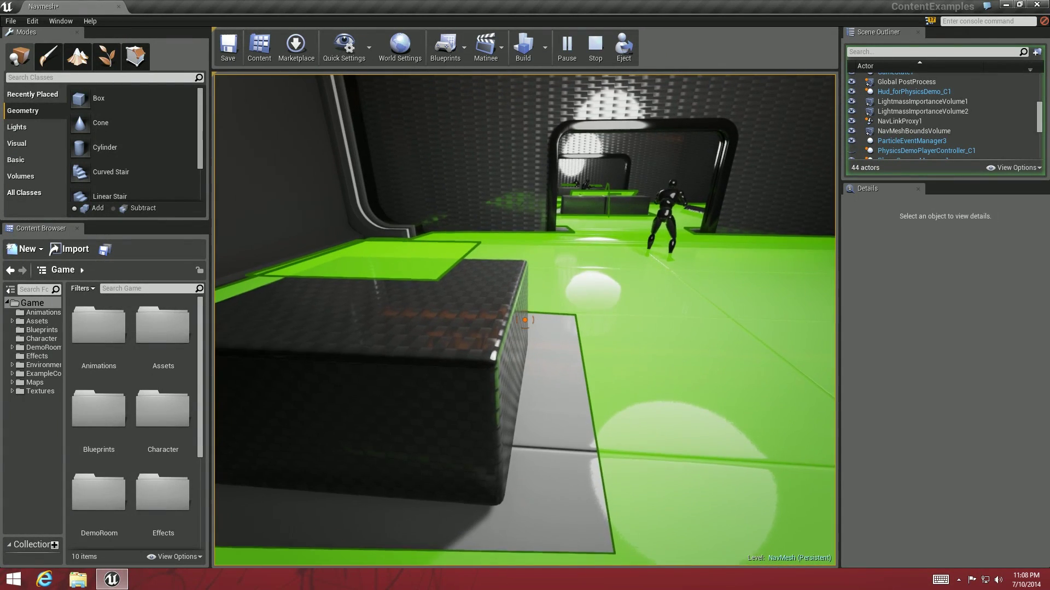
End the play session and move the 1.3 room's obstacle cube toward the doorway, to about X 3220, Y -820.
key(Escape)
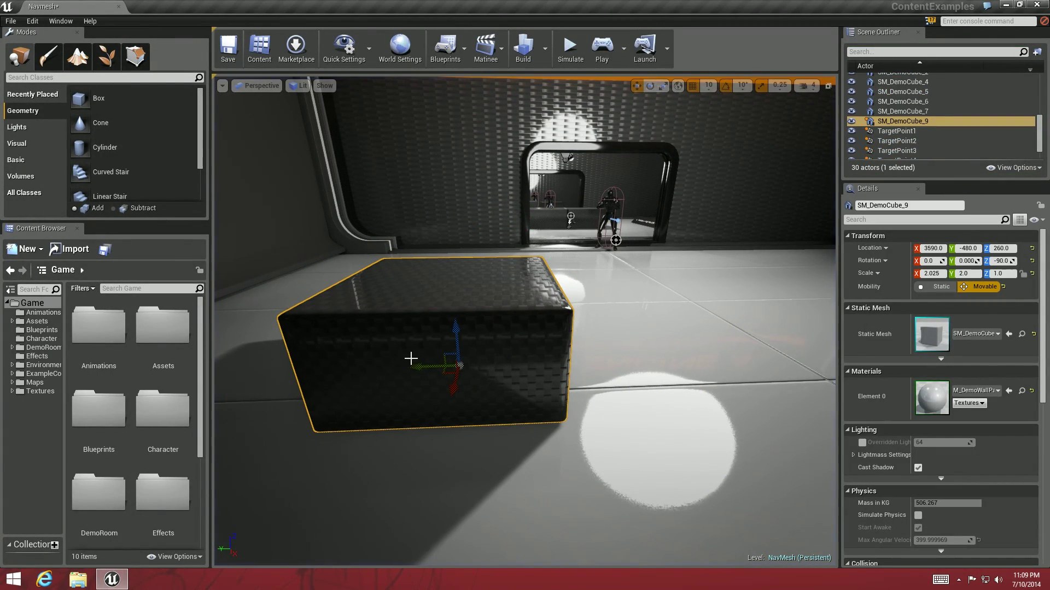
drag(448, 370, 641, 277)
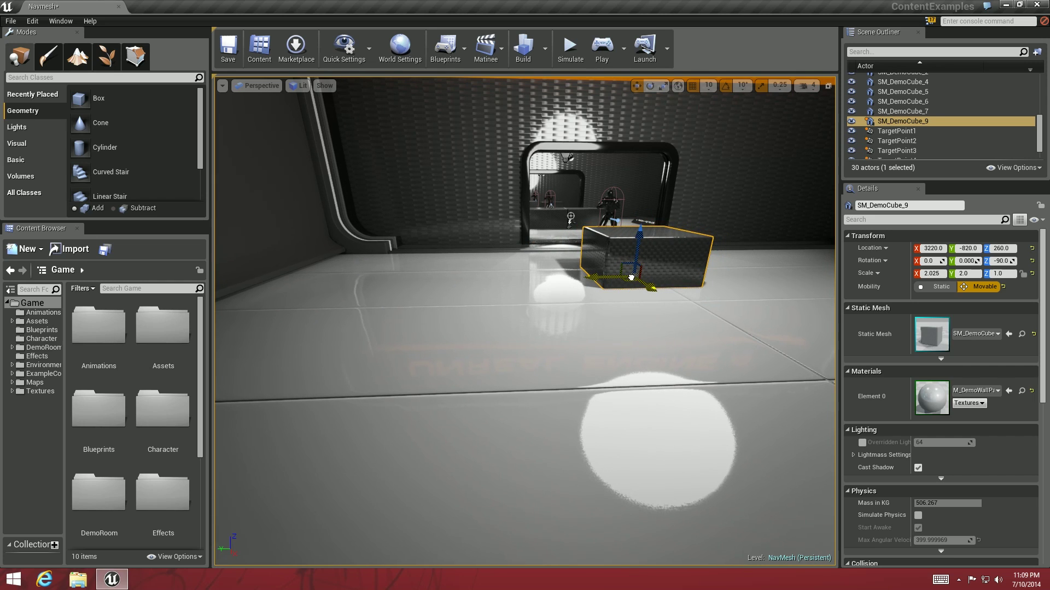
Play the level, check the navmesh around the relocated cube and the 1.1 room's obstacles, and end the session.
click(601, 54)
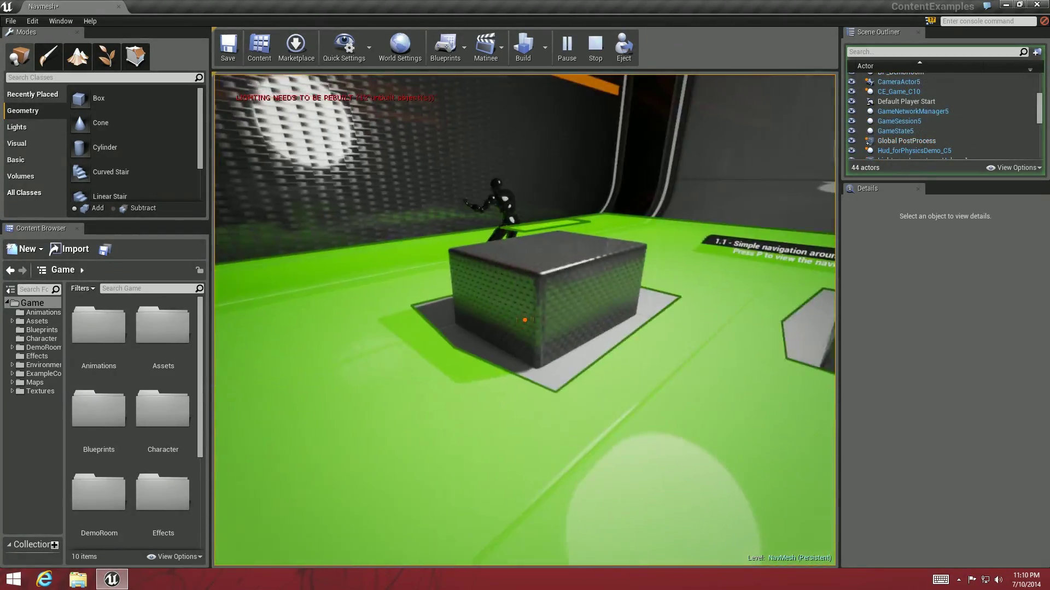
key(Escape)
key(Escape)
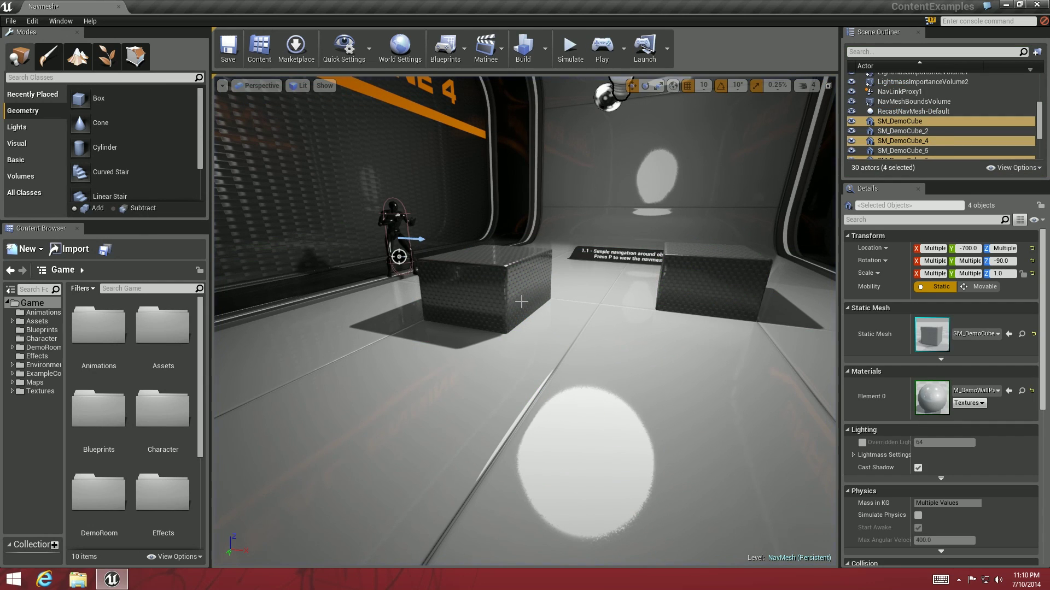
Move the single obstacle cube SM_DemoCube_5 in the 1.1 room to about X 820, Y -490.
click(521, 302)
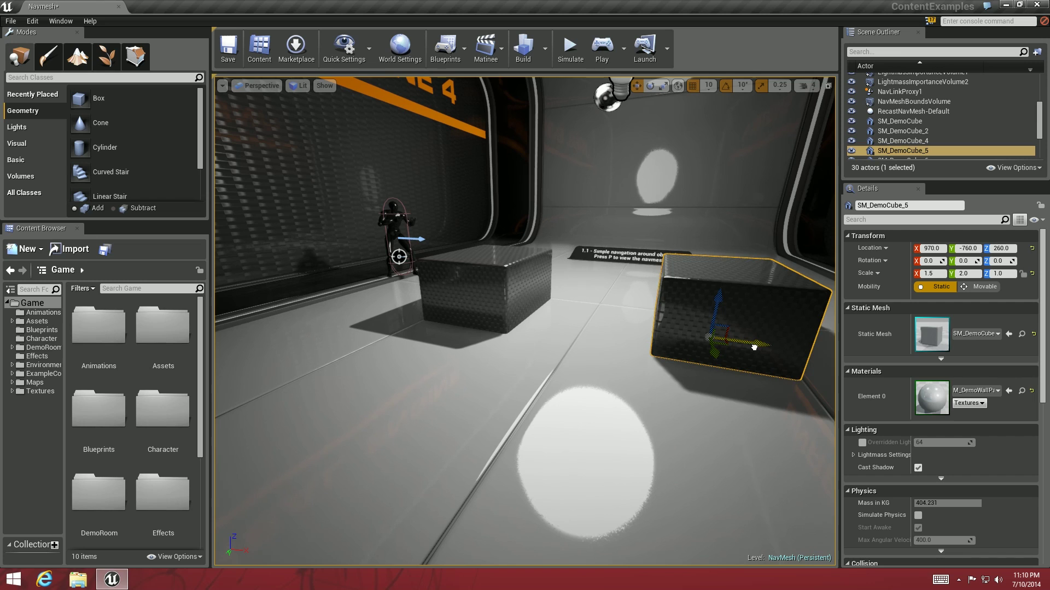
drag(754, 347, 659, 345)
drag(597, 335, 527, 430)
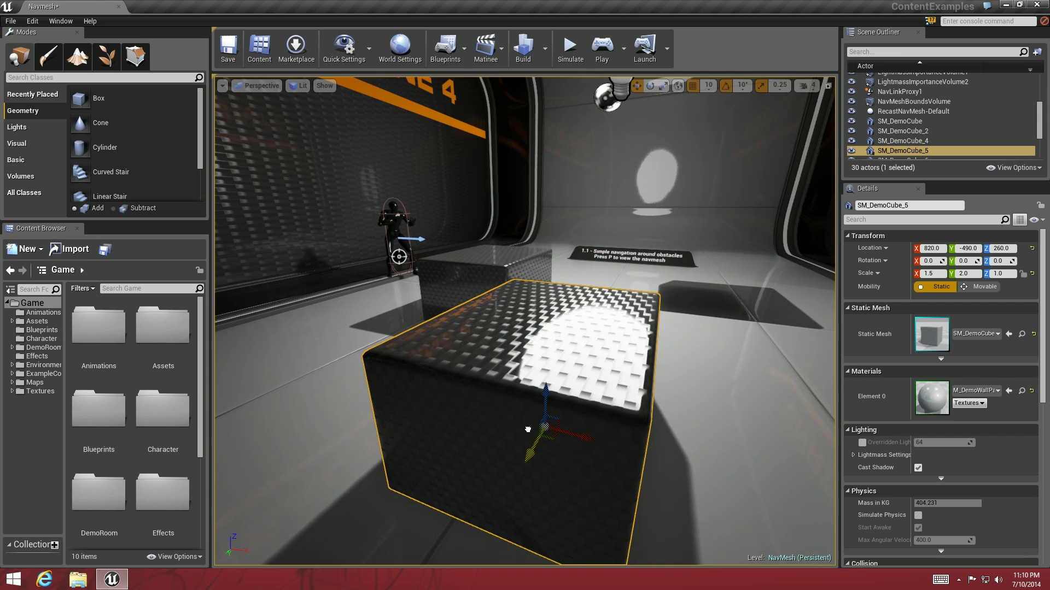
Play the level with the navmesh shown, examine it around the moved cube in the 1.1 room, and end the session.
click(604, 49)
key(p)
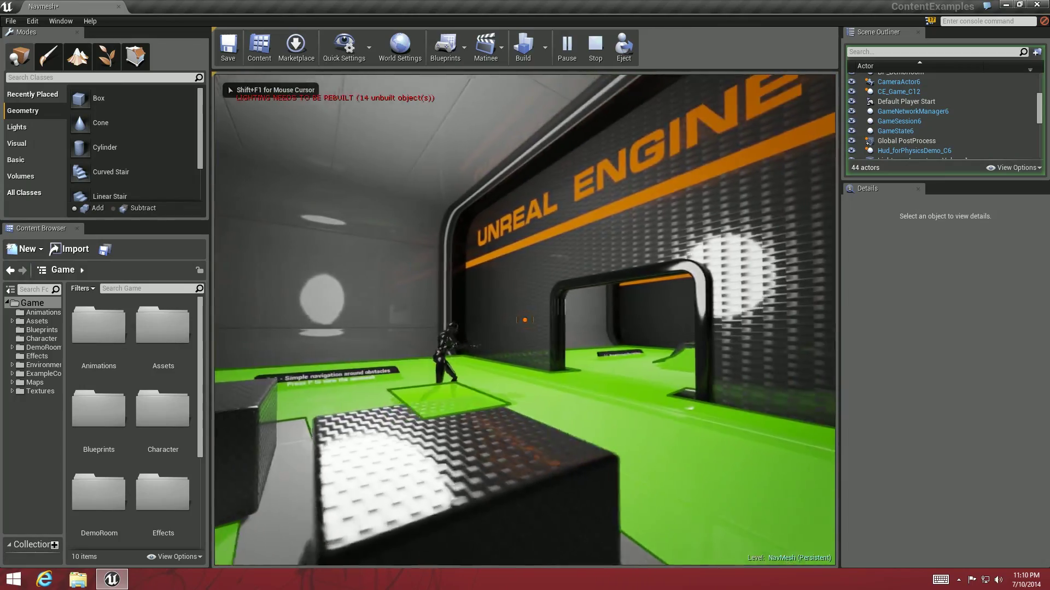
key(w)
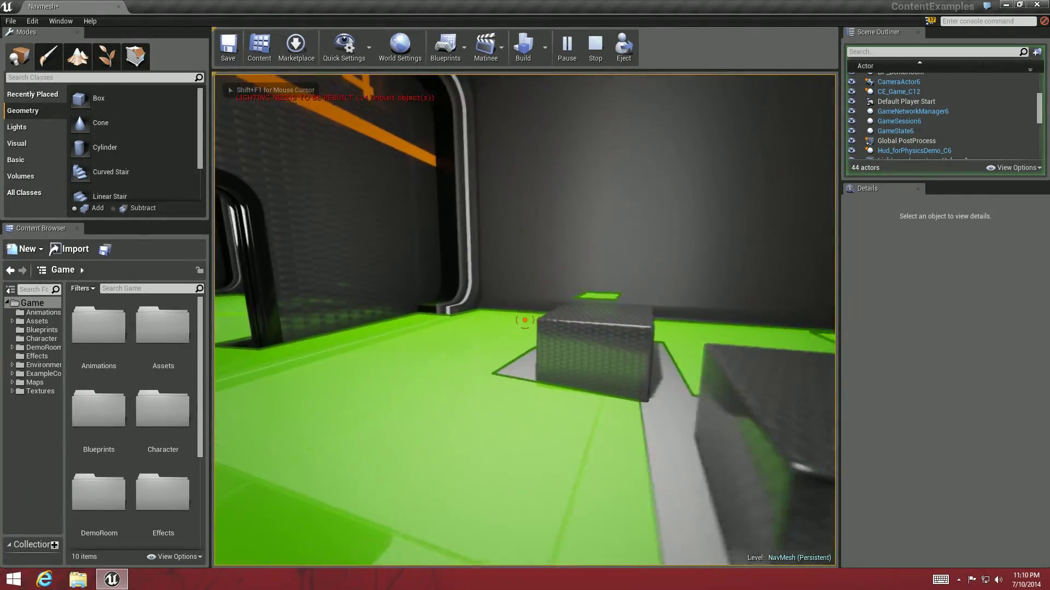
key(s)
key(w)
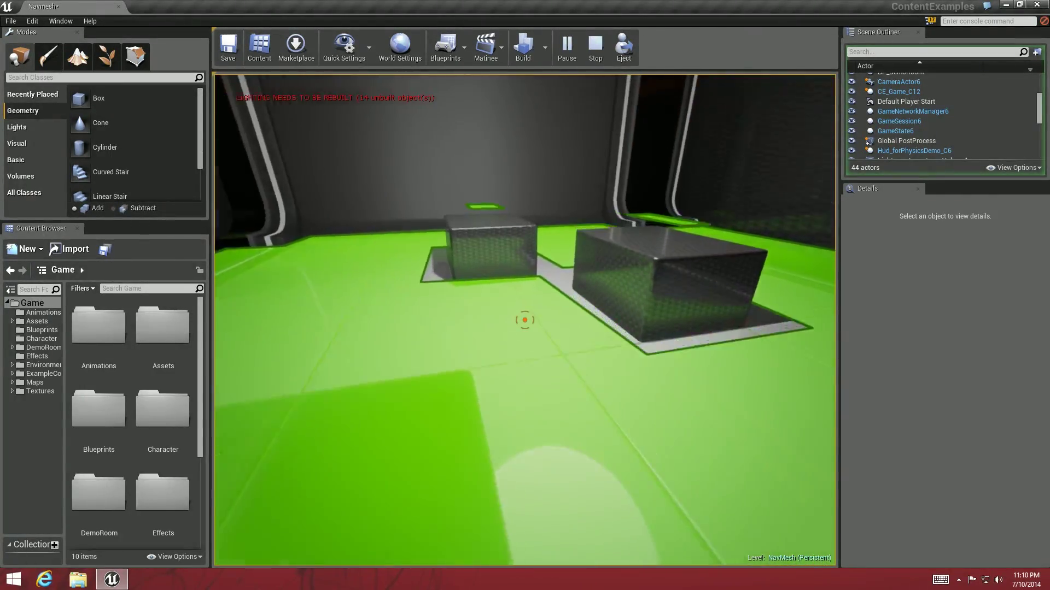
key(w)
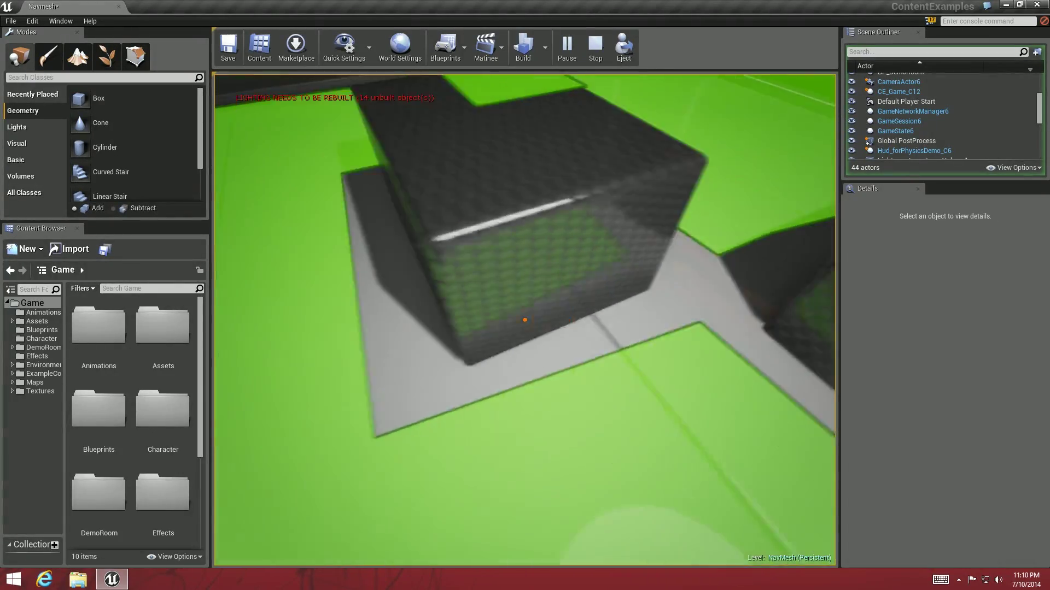
key(w)
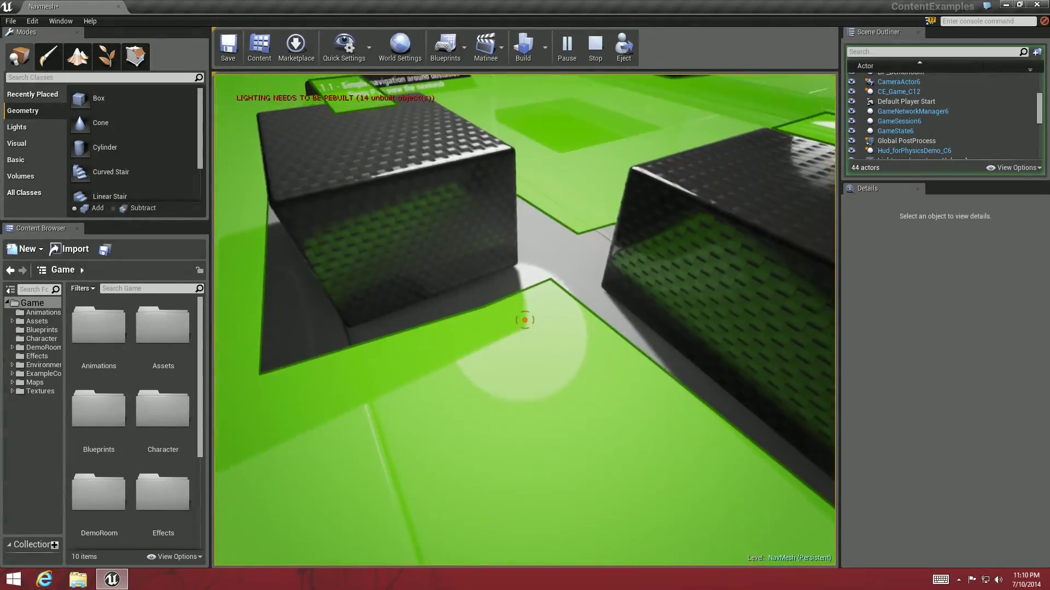
key(s)
key(Escape)
Move the cube in the 1.1 room to about X 820, Y -1080, and place a duplicate of it at about Y -450.
click(669, 293)
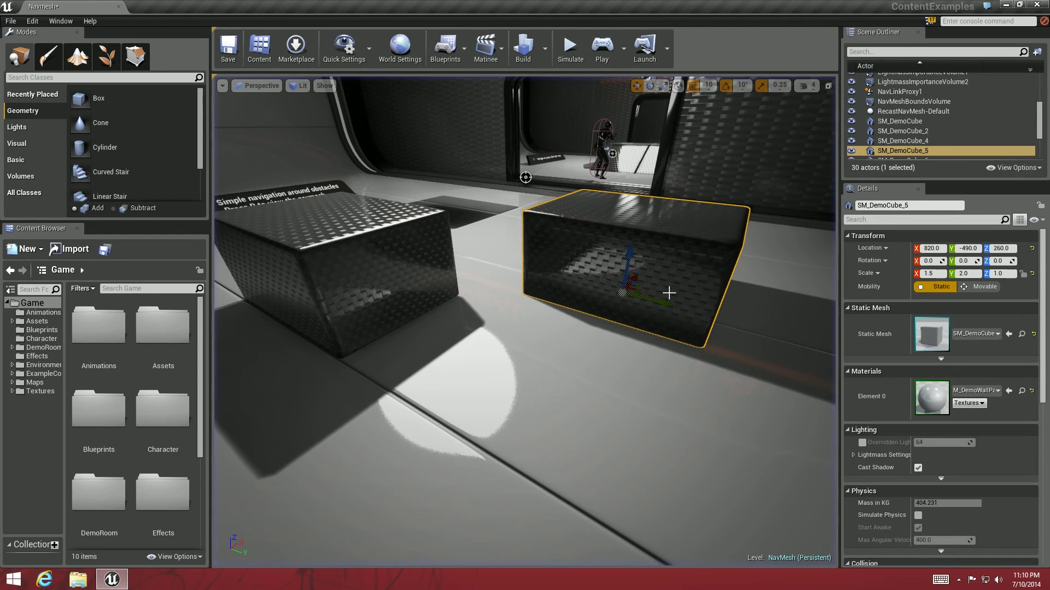
drag(656, 302, 308, 186)
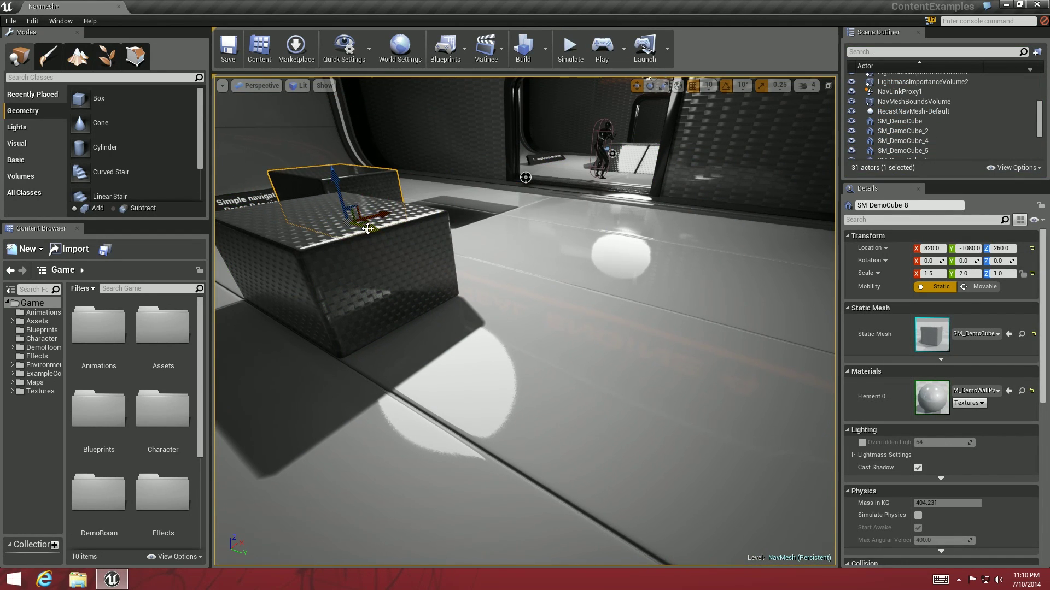
drag(473, 253, 720, 343)
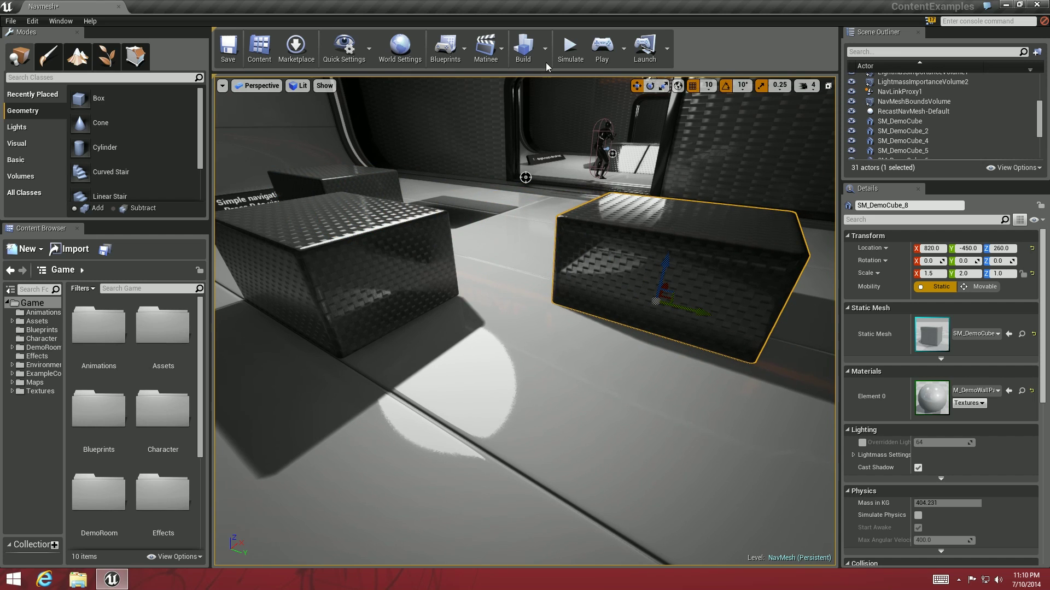
Play the level, examine the navmesh and the AI pawn's route around the 1.1 room's cubes, and end the session.
click(601, 62)
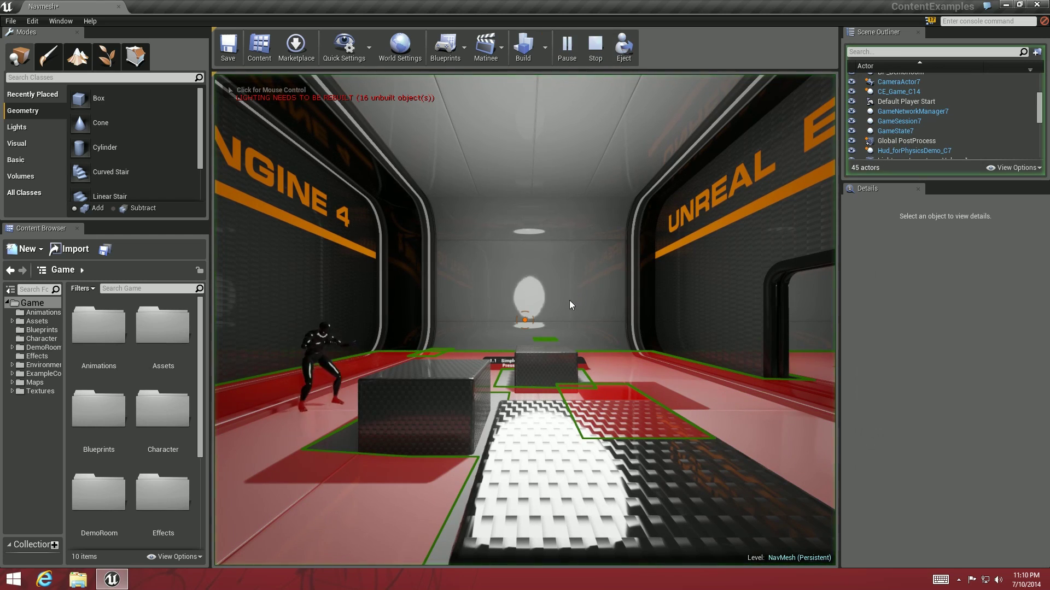
click(553, 406)
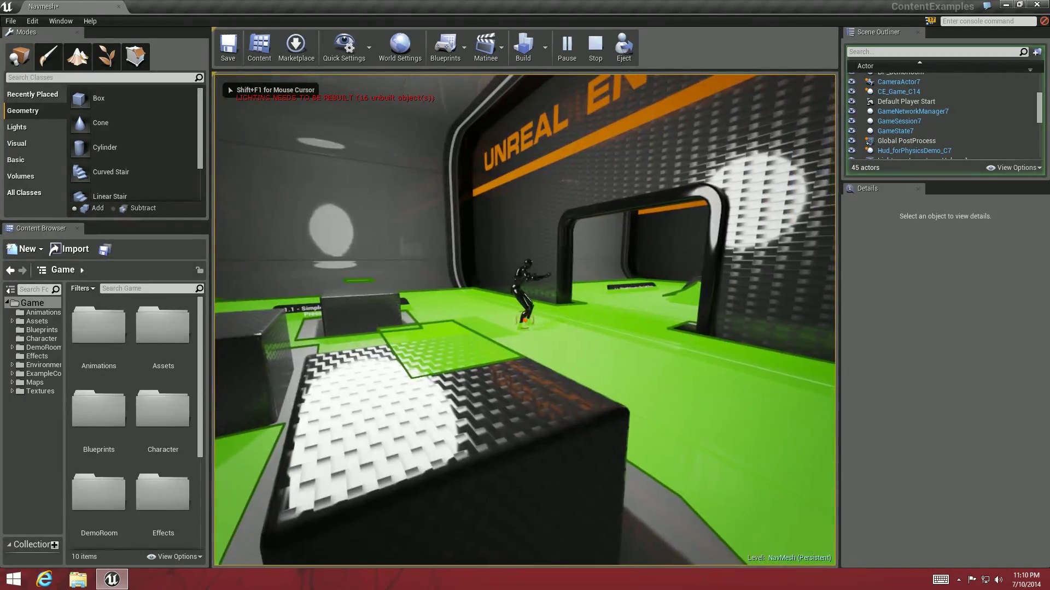
key(s)
key(w)
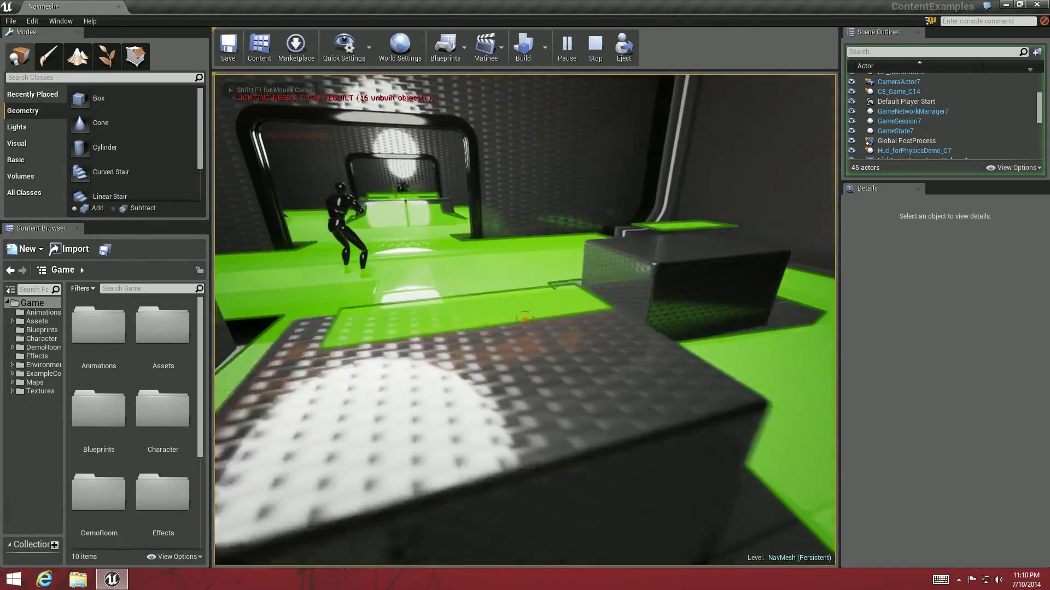
key(w)
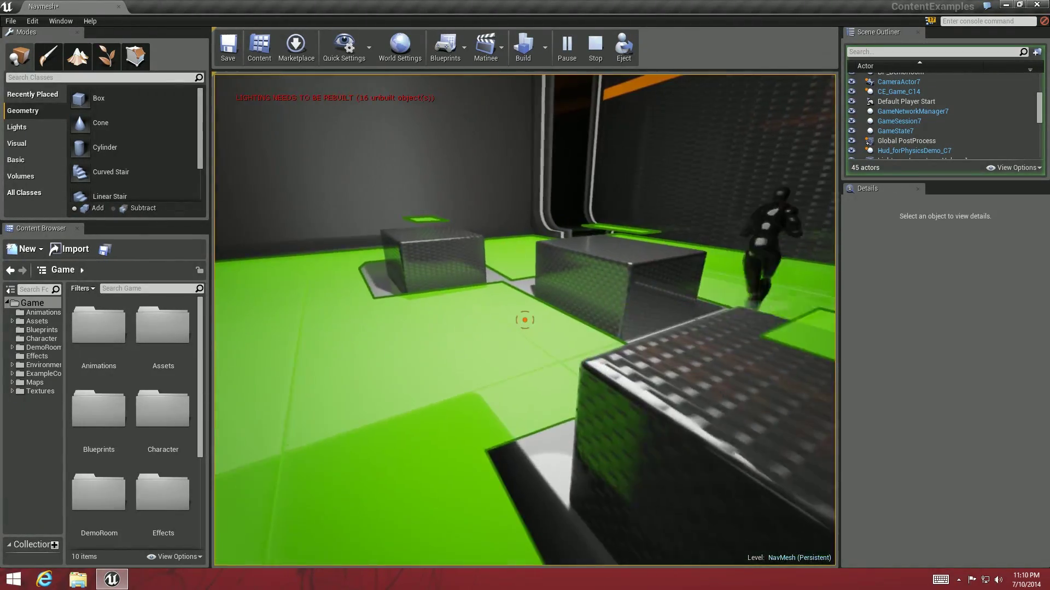
key(s)
key(s)
key(d)
key(w)
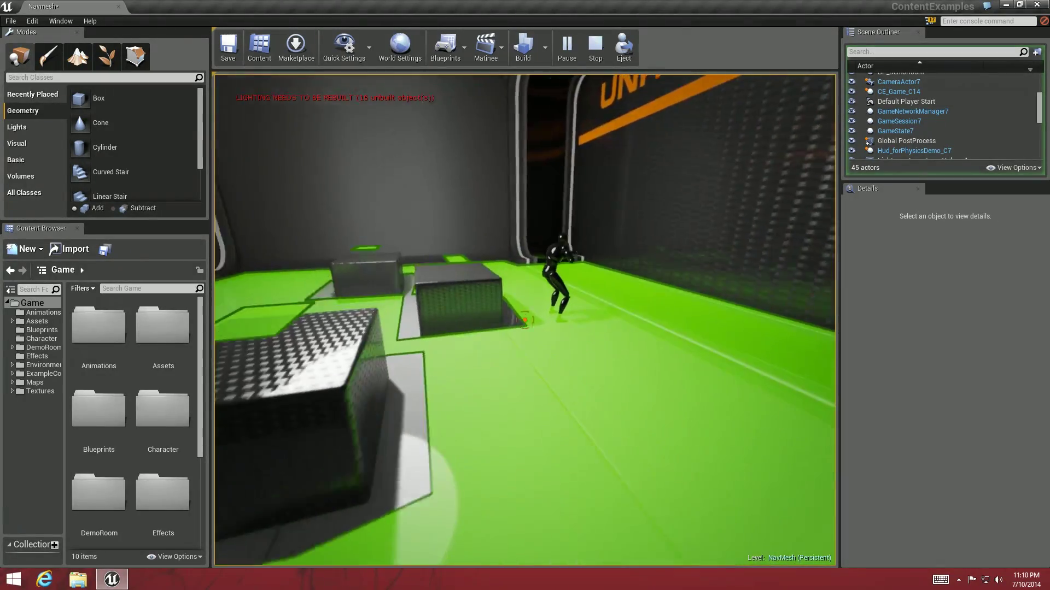
key(s)
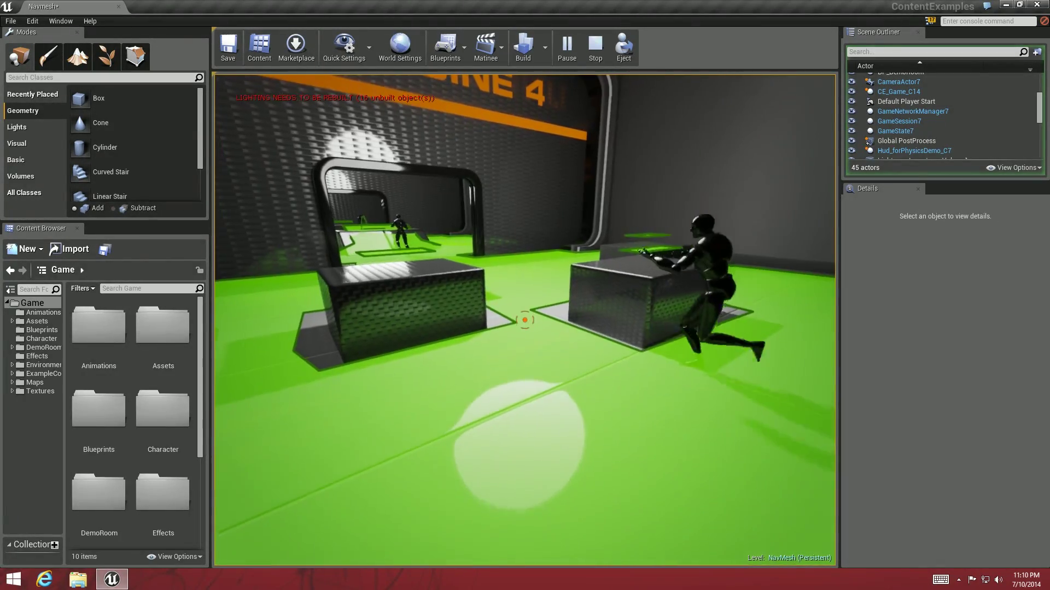
key(shift+F1)
key(Escape)
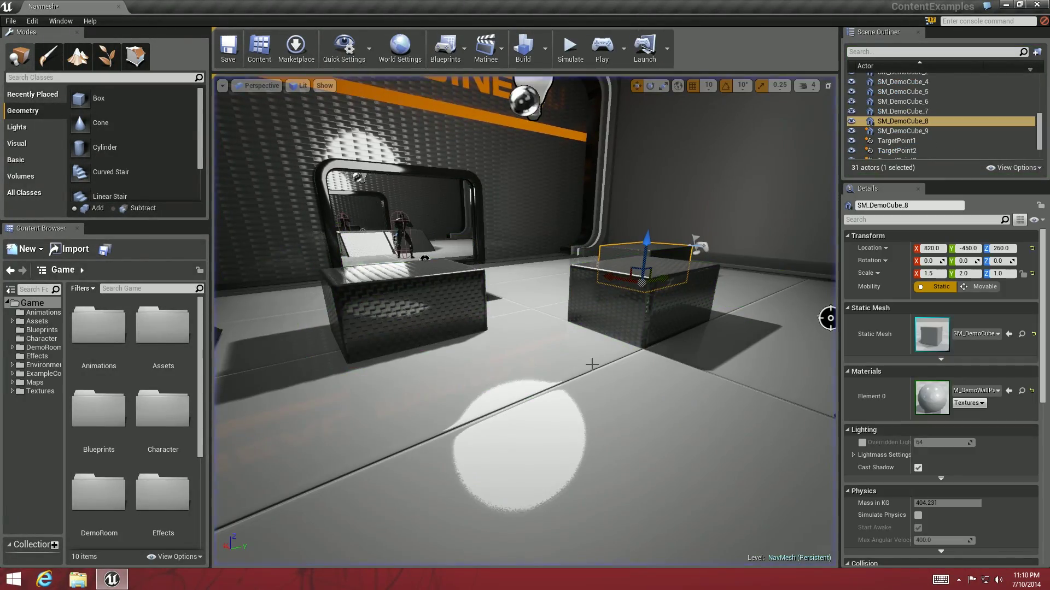
Duplicate the 1.1 room's cube at Y -1080 and place the copy at about X 590, Y -1080.
click(369, 299)
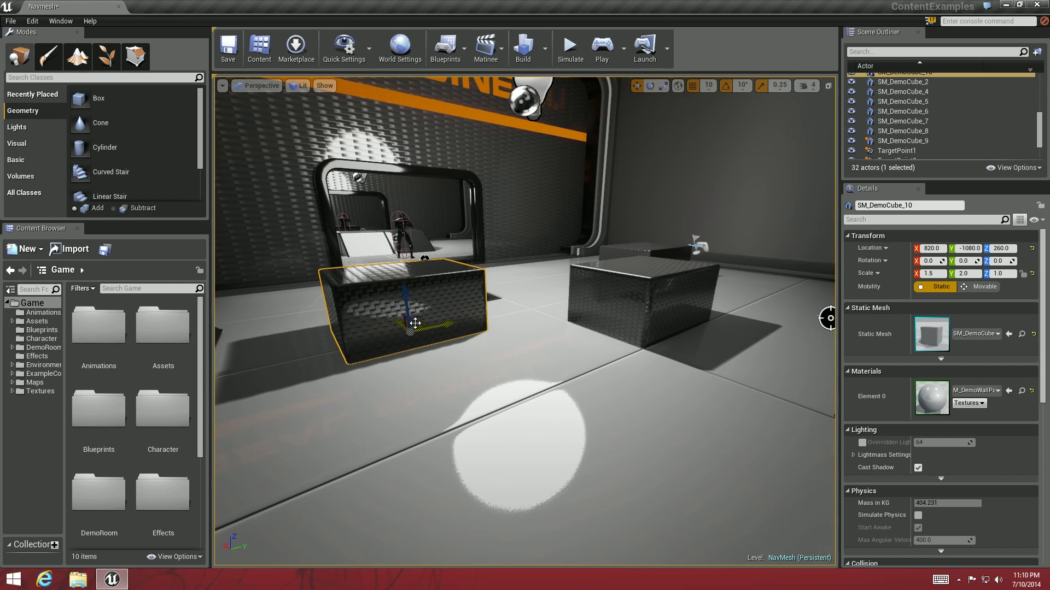
drag(393, 318, 449, 400)
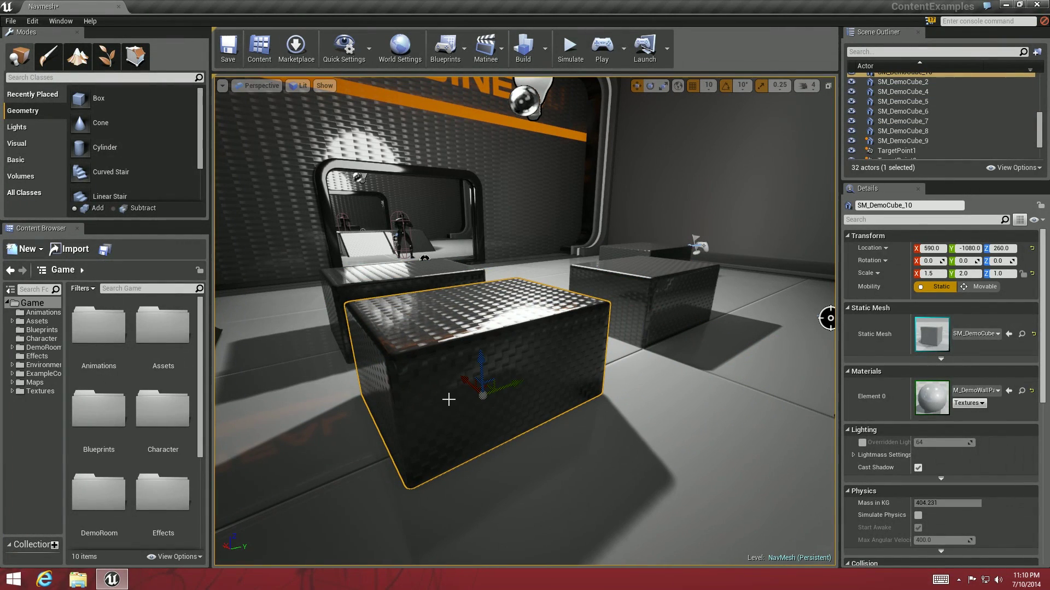
Stack a duplicate of the new cube above it at Z 360, and place another duplicate at about X 590, Y -340.
key(ctrl+w)
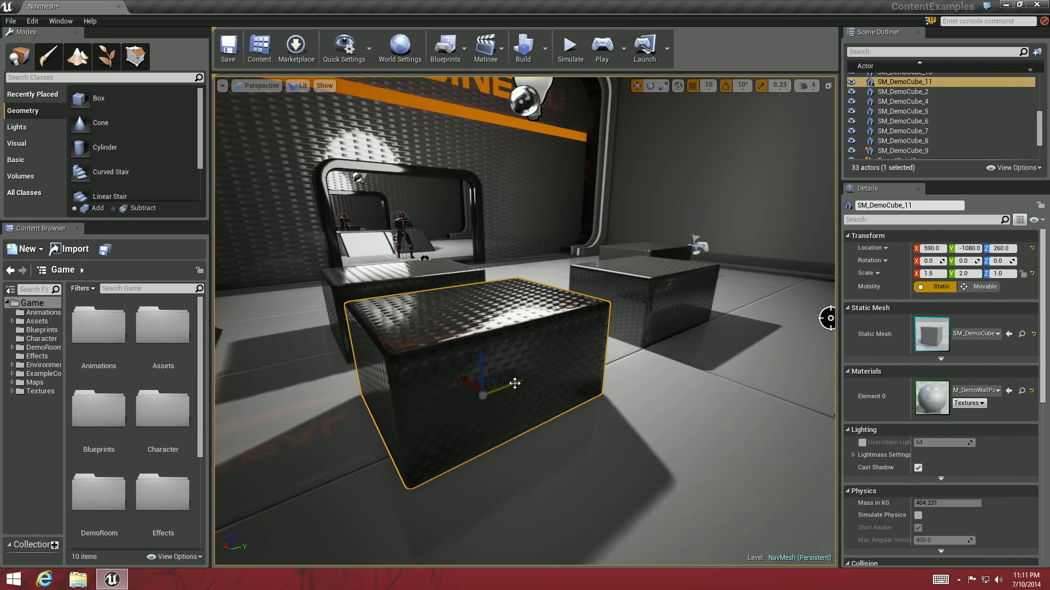
drag(514, 383, 561, 237)
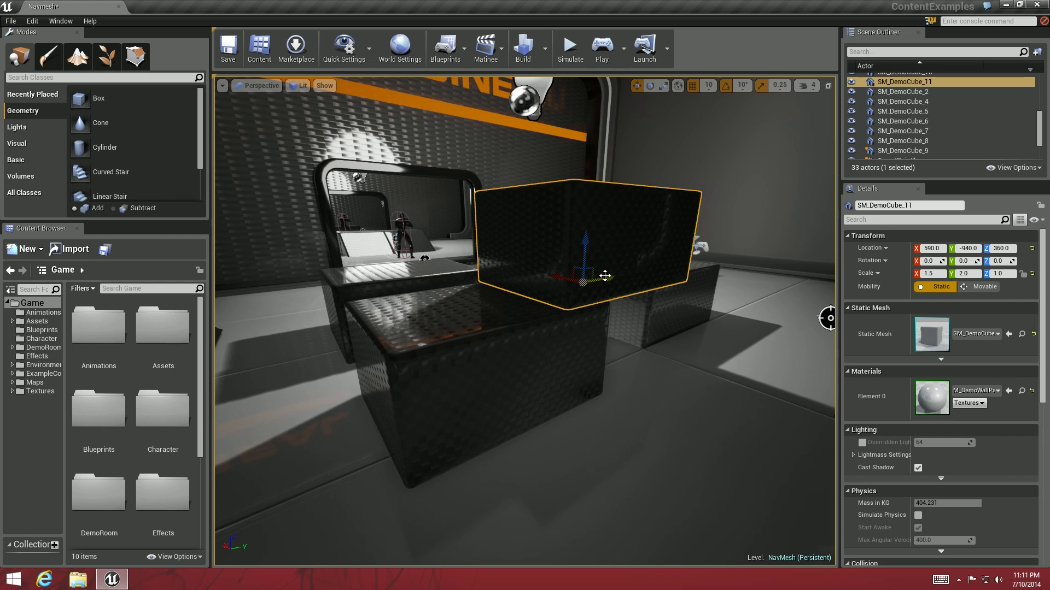
drag(604, 276, 574, 284)
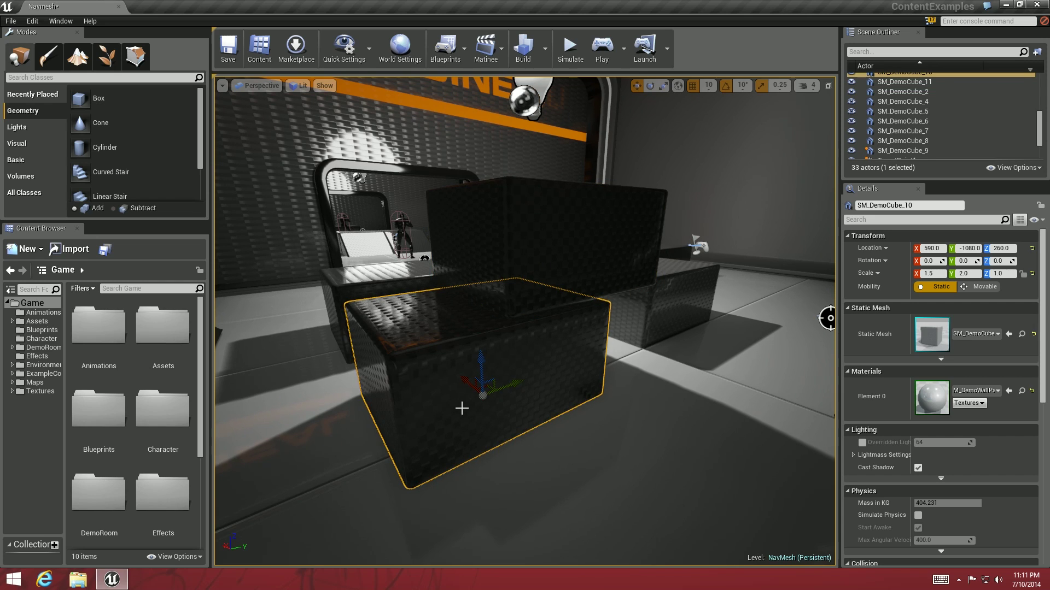
drag(517, 385, 711, 270)
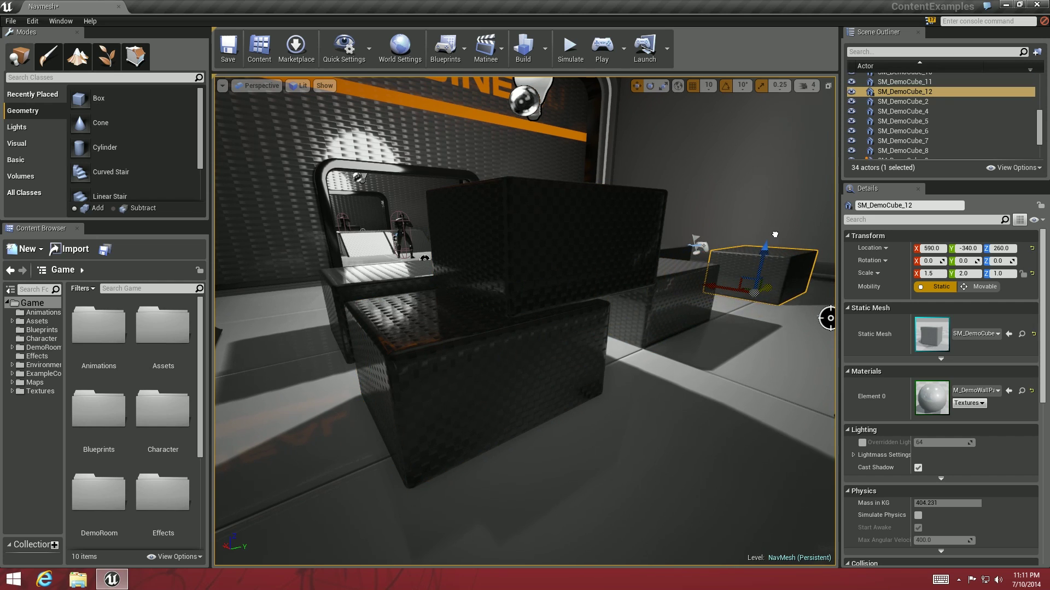
Play the level and examine the navmesh and AI pawn's route around the added and stacked cubes in the 1.1 room.
click(621, 52)
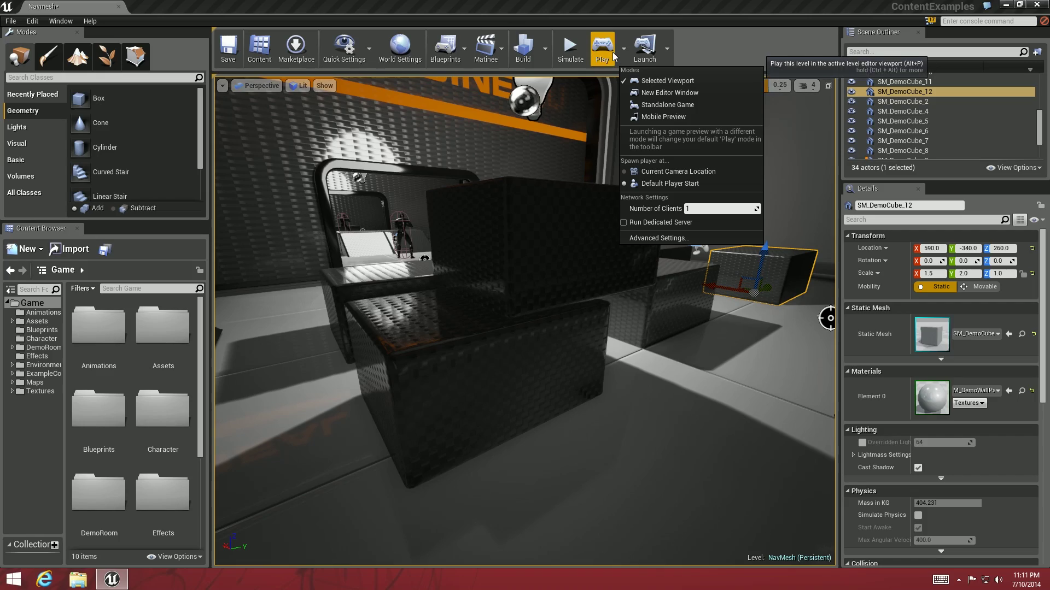
click(603, 48)
click(484, 376)
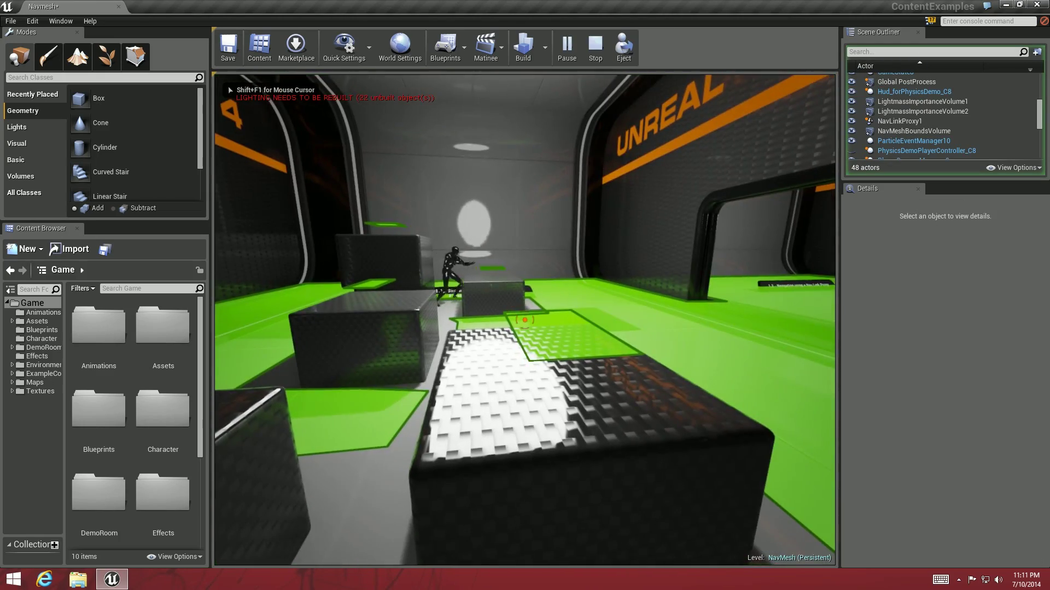
key(w)
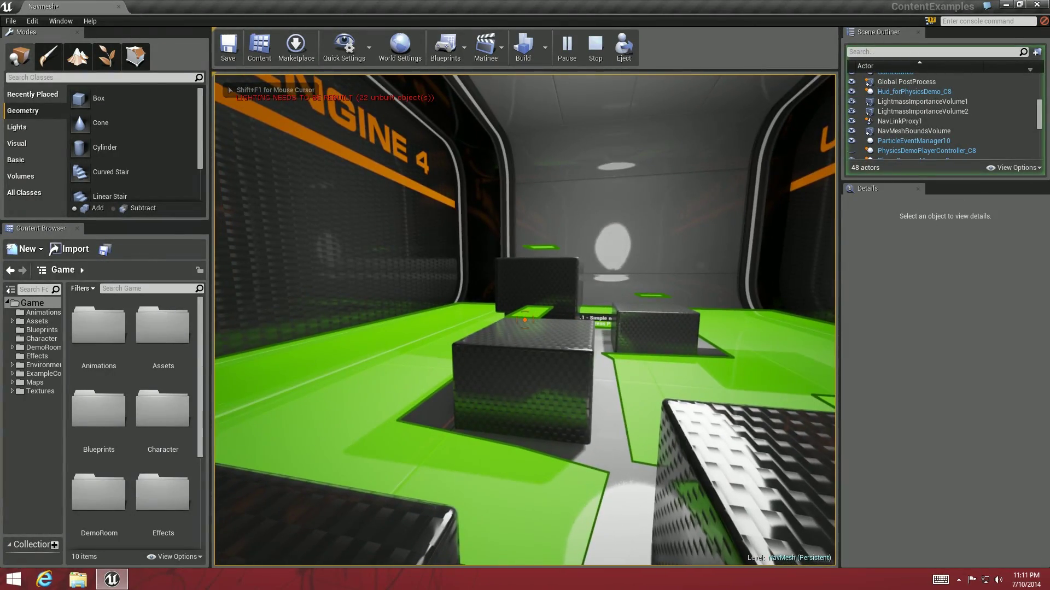
key(w)
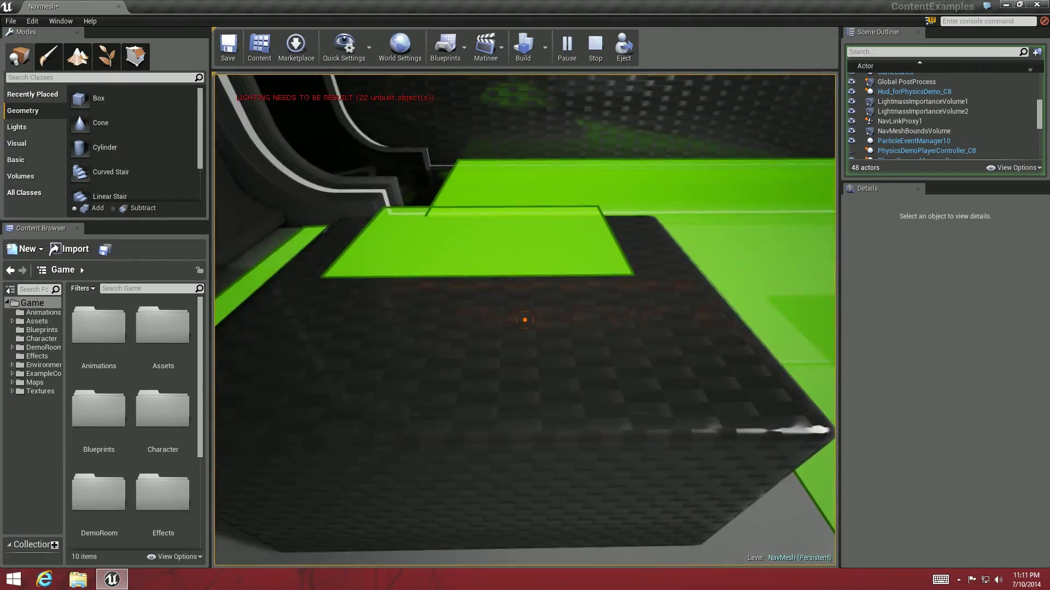
key(w)
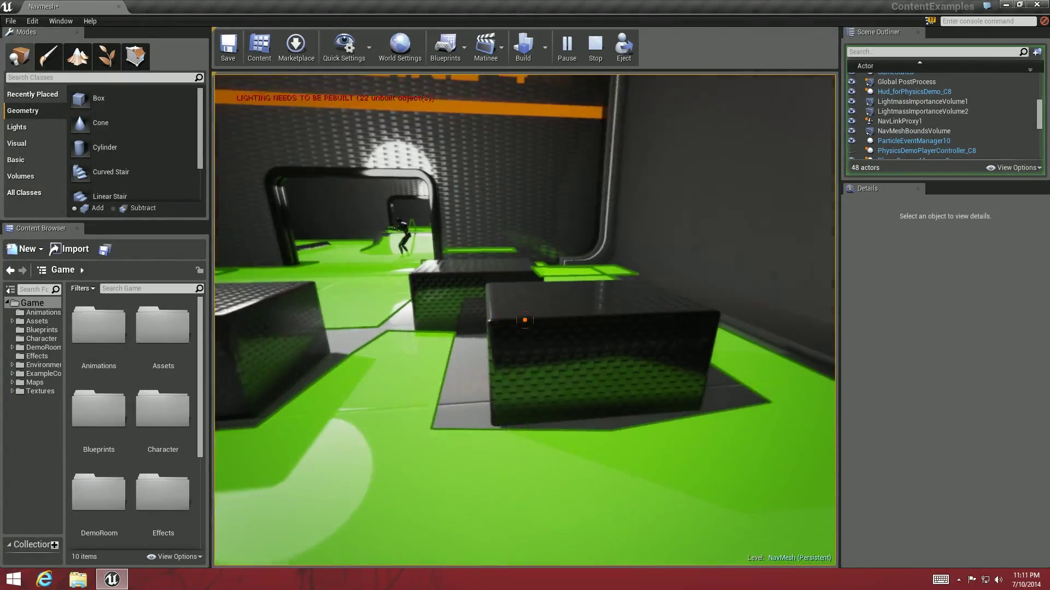
key(w)
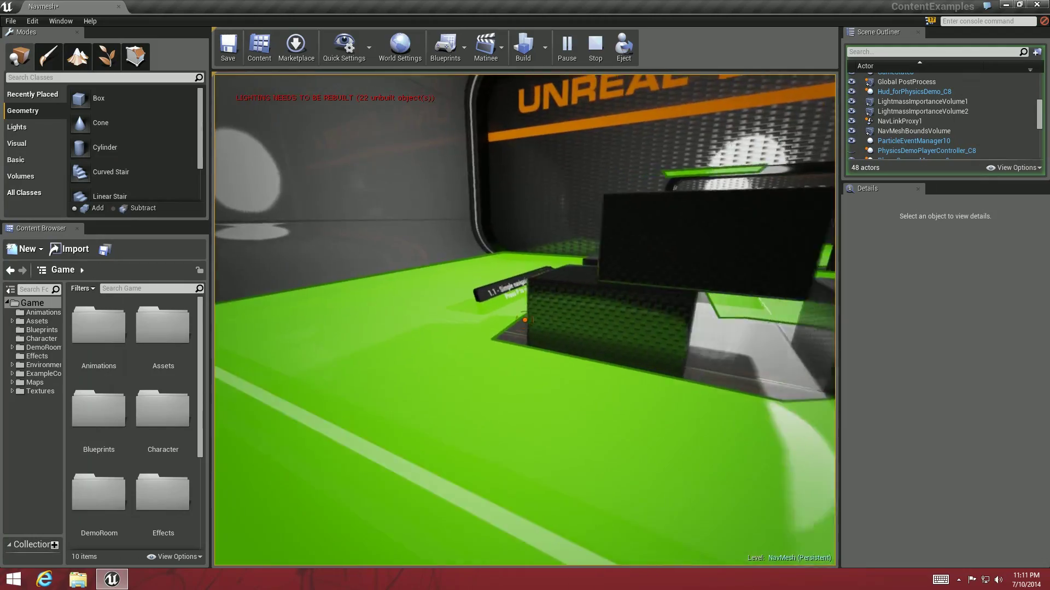
key(w)
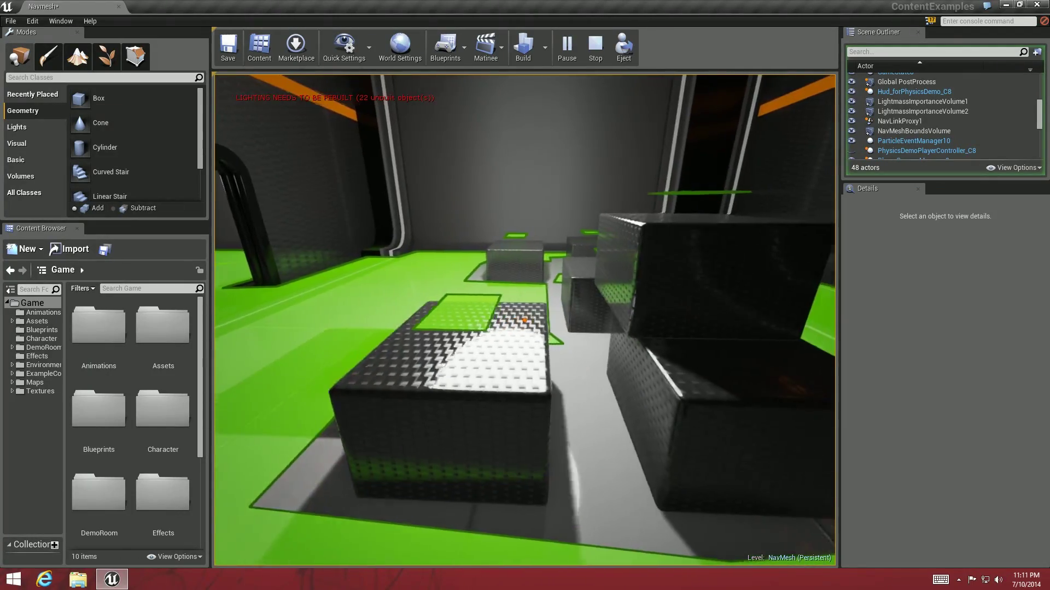
key(w)
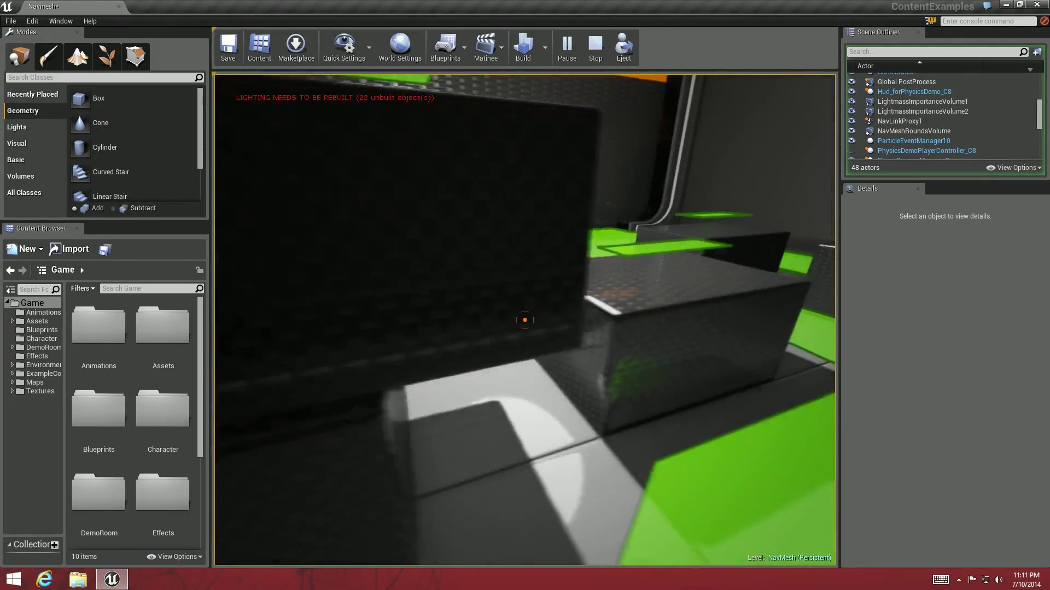
key(w)
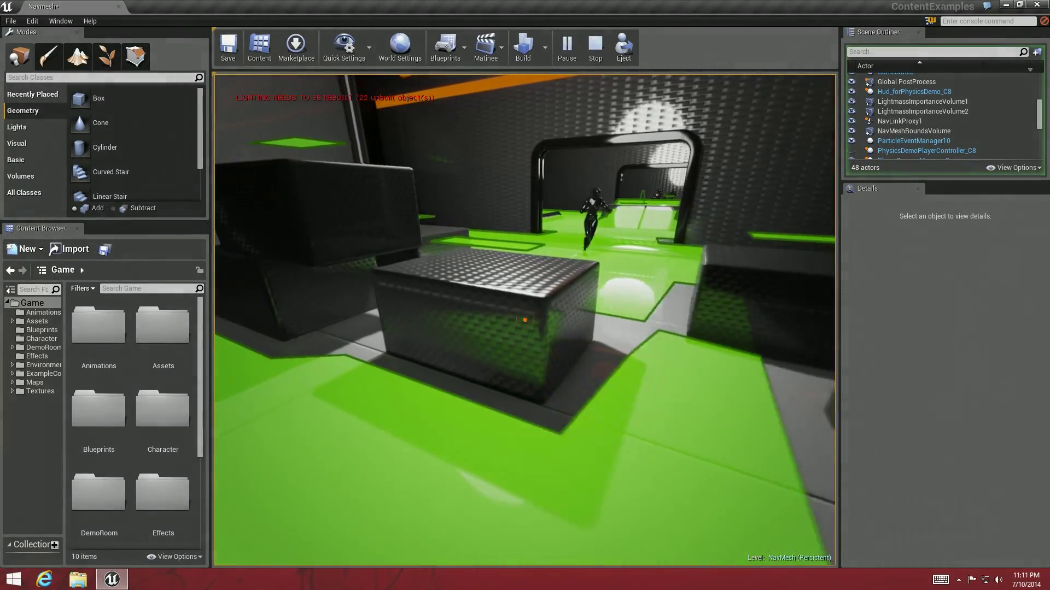